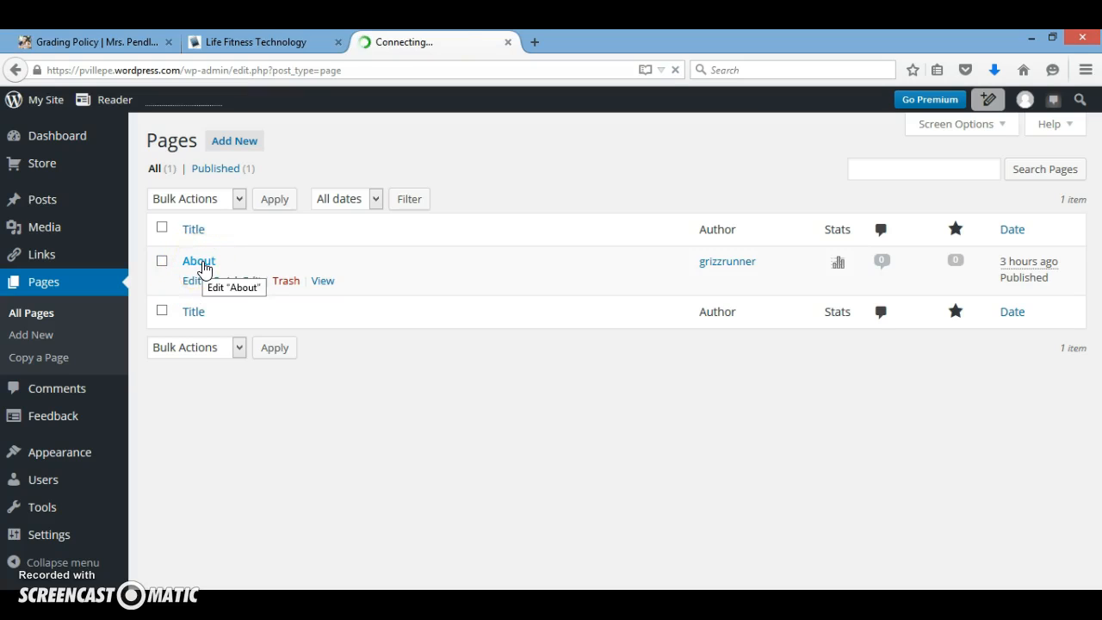
Step: Create a new page titled "Home" and publish it
left_click(244, 148)
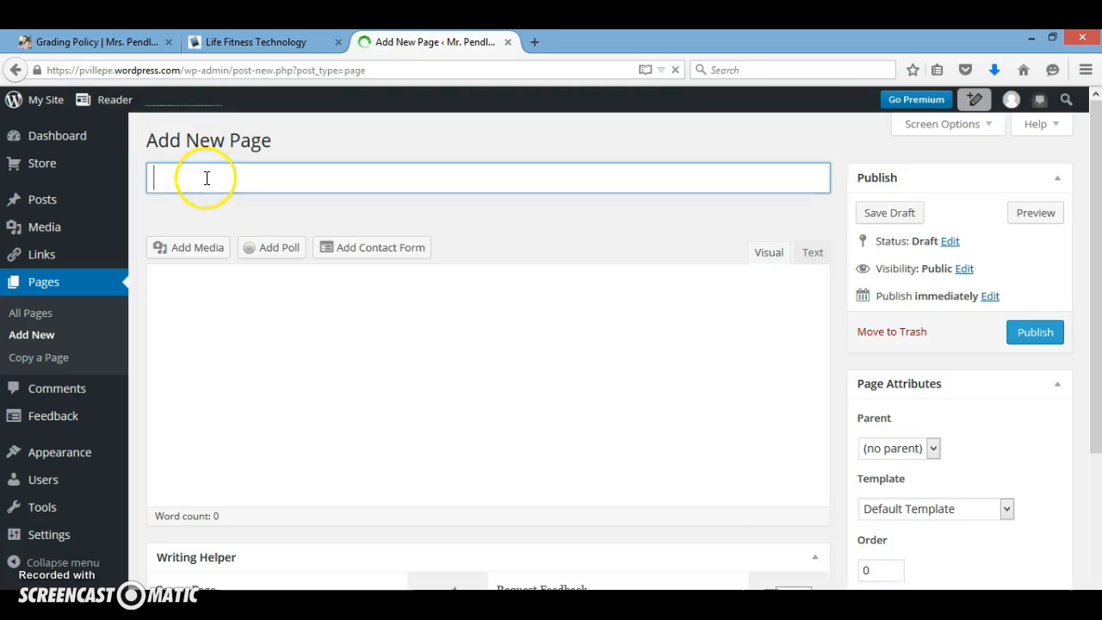
left_click(191, 182)
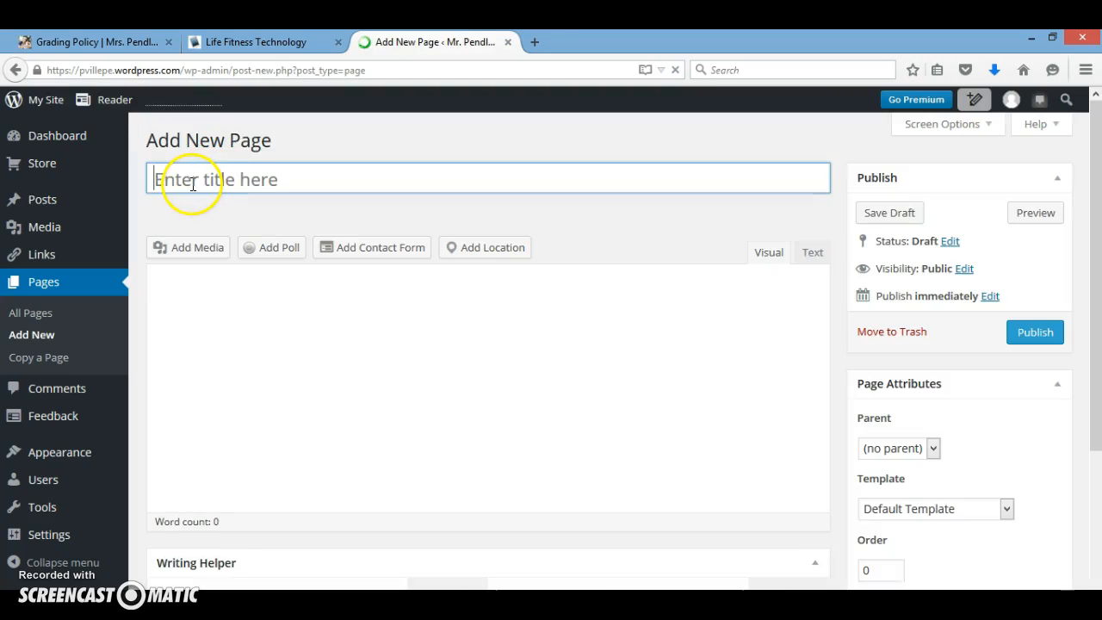
type("Home")
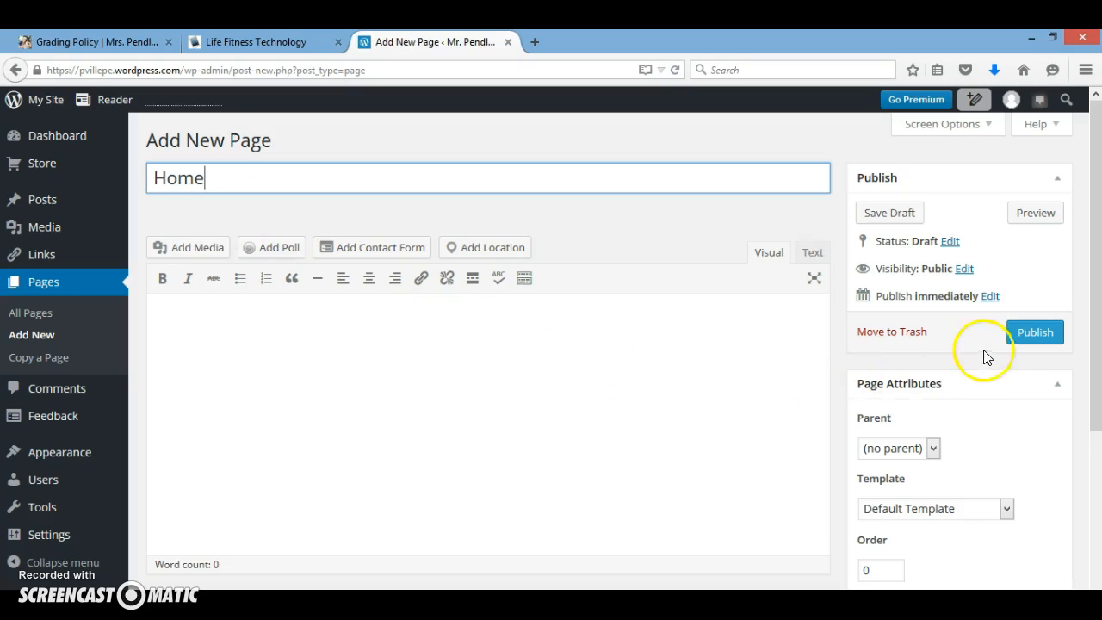
left_click(1038, 345)
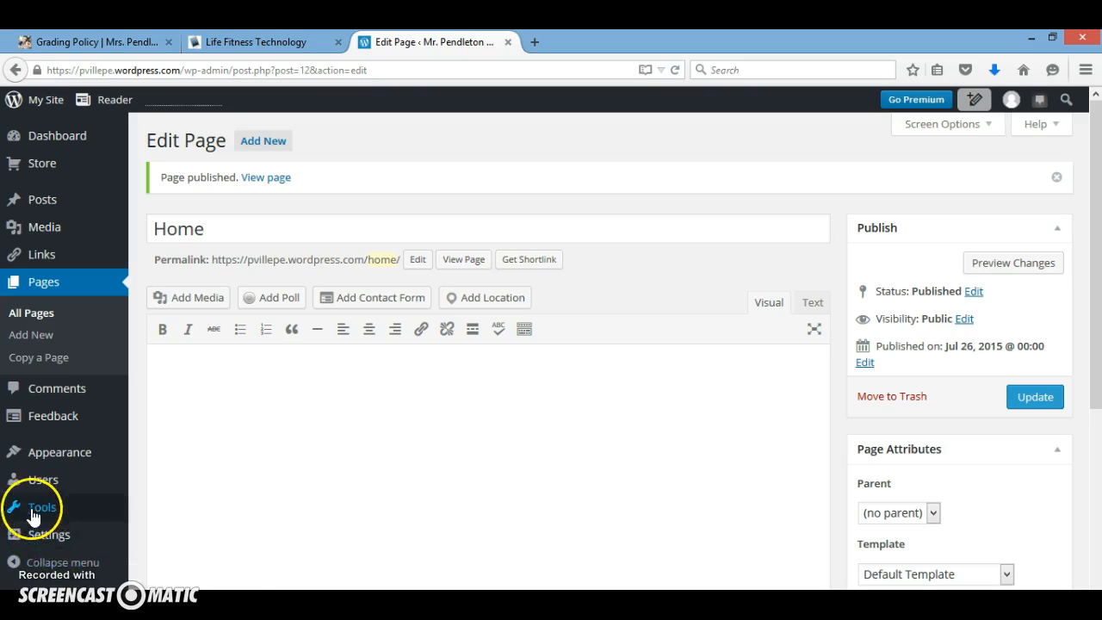
Step: Set the site's front page to display the static page "Home" in the reading settings and save the changes
mouse_move(47, 538)
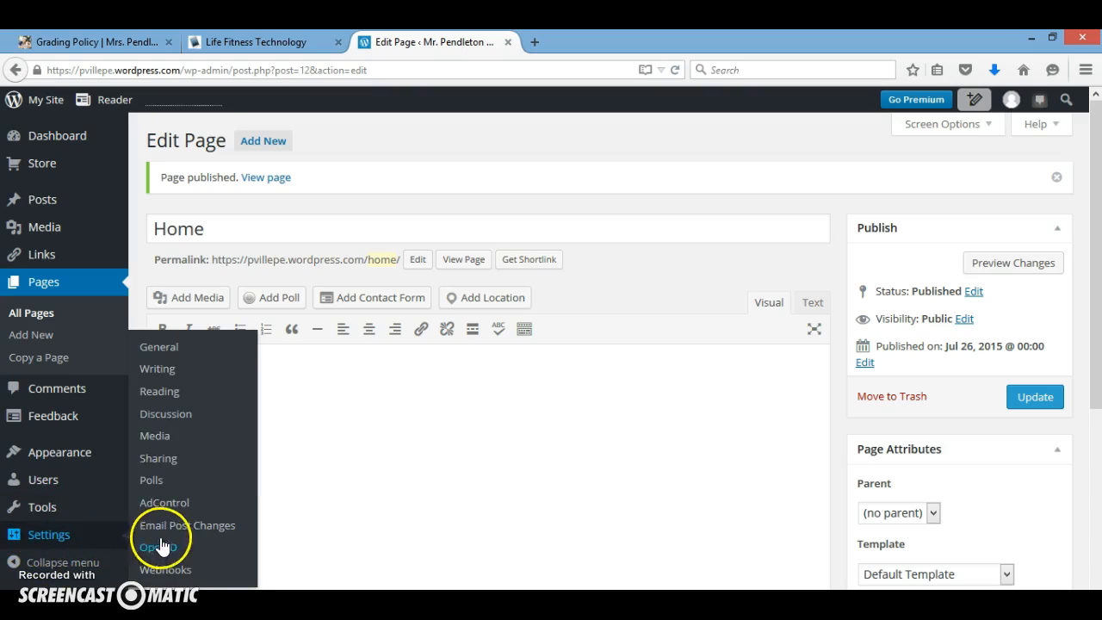
left_click(168, 399)
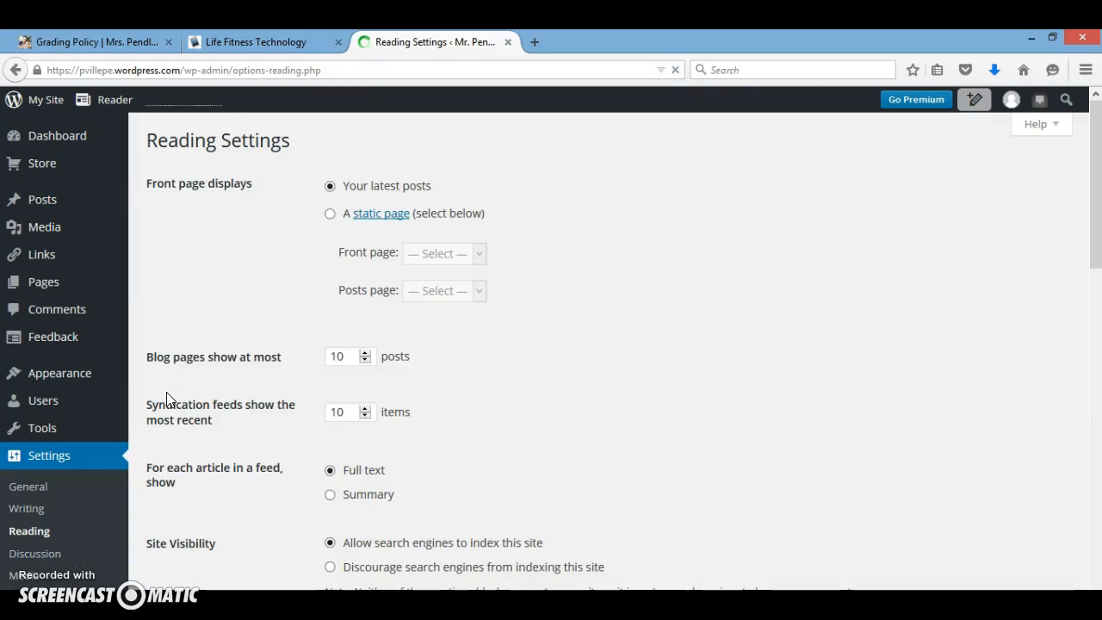
left_click(332, 215)
left_click(480, 254)
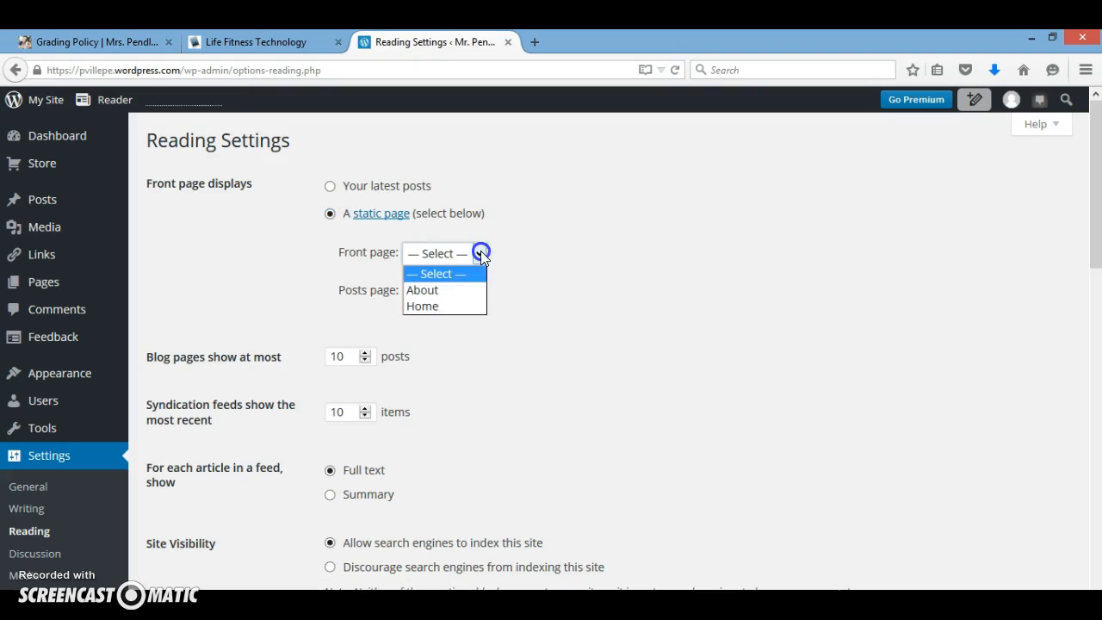
left_click(452, 308)
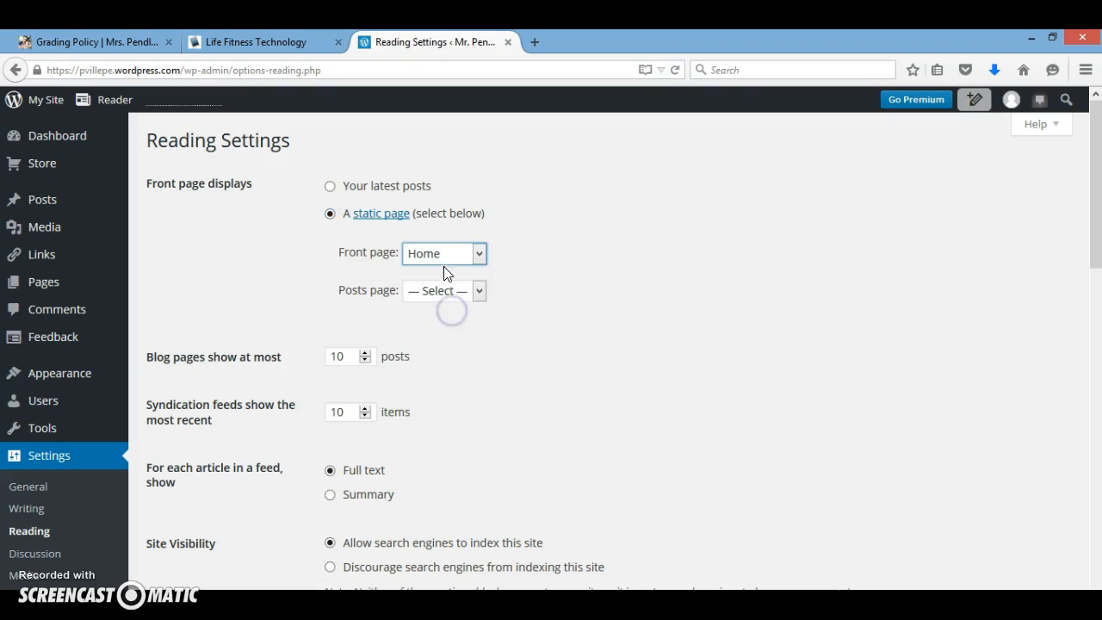
scroll(469, 448, "down", 10)
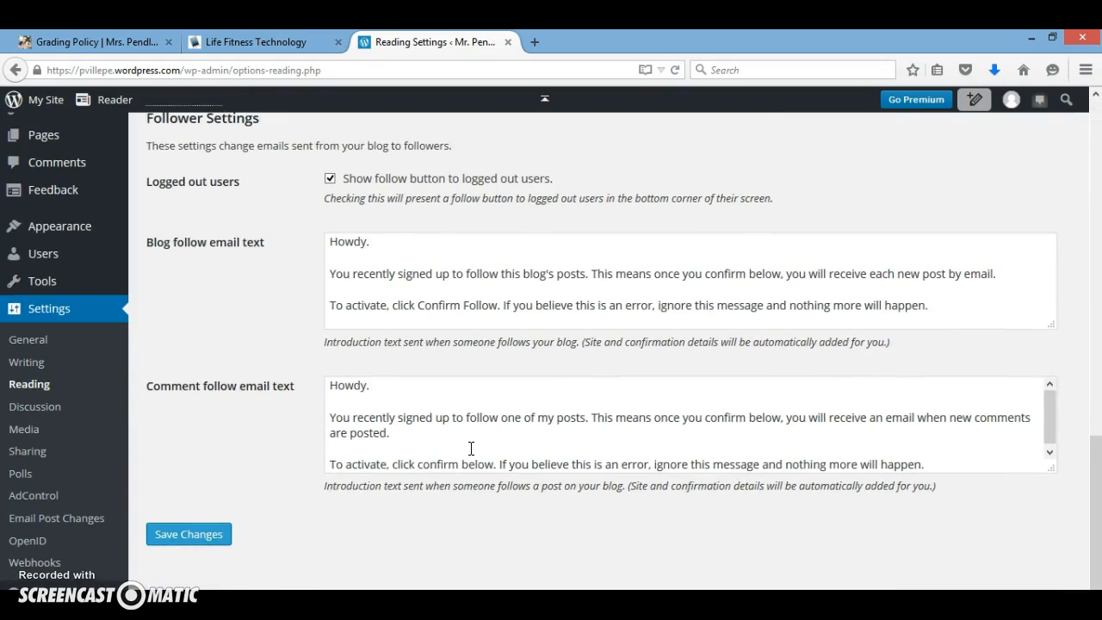
left_click(177, 535)
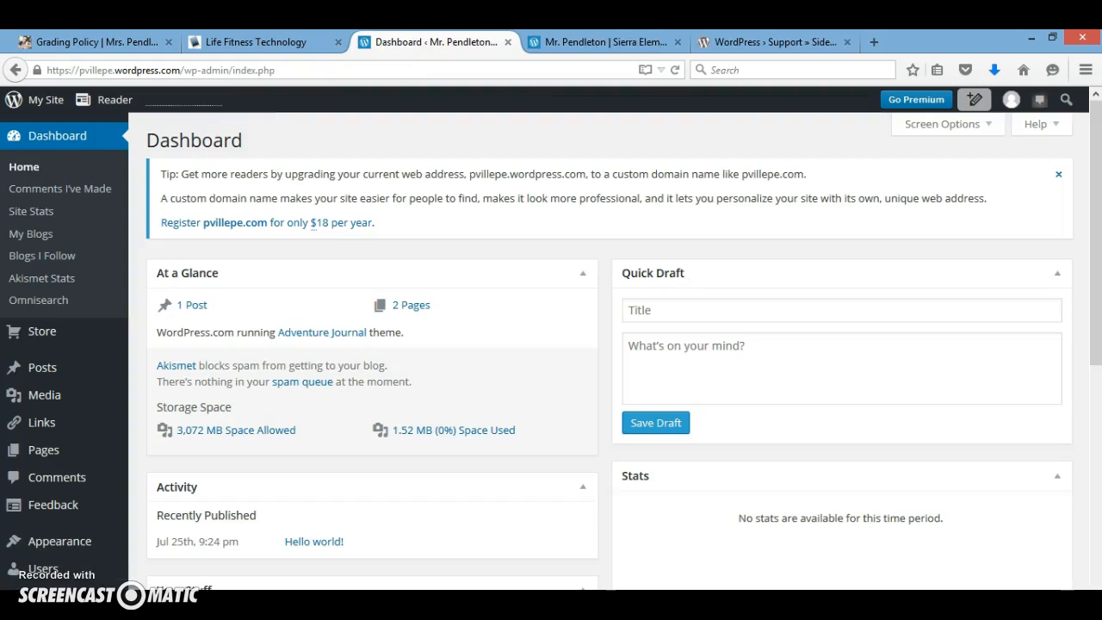
Step: Change the Adventure Journal theme layout to "Two column, content left" and save the changes
mouse_move(69, 555)
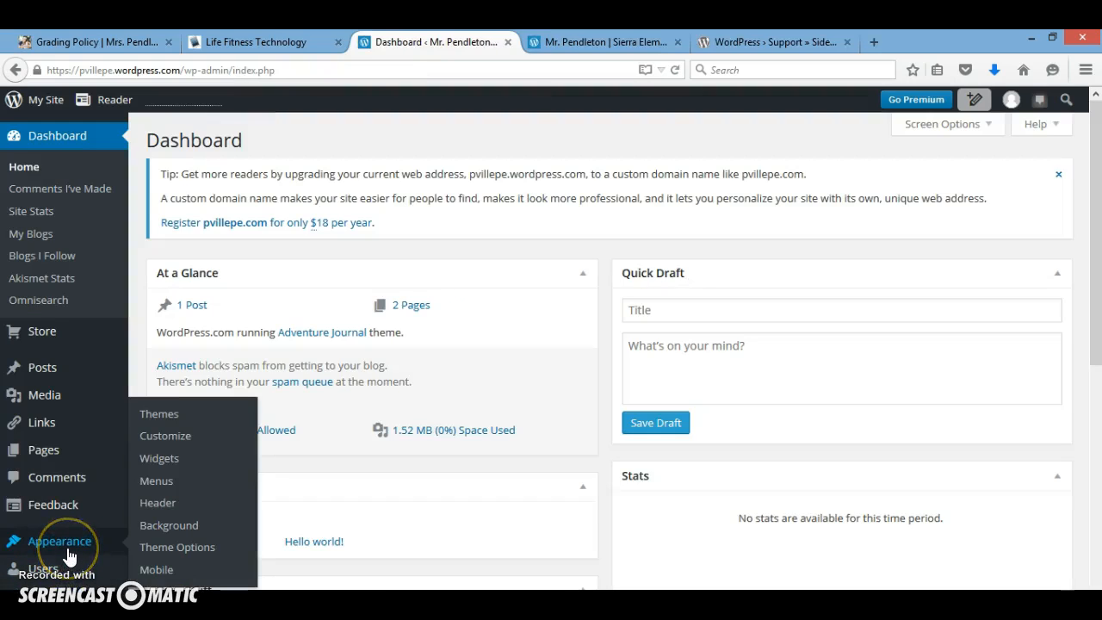
left_click(180, 548)
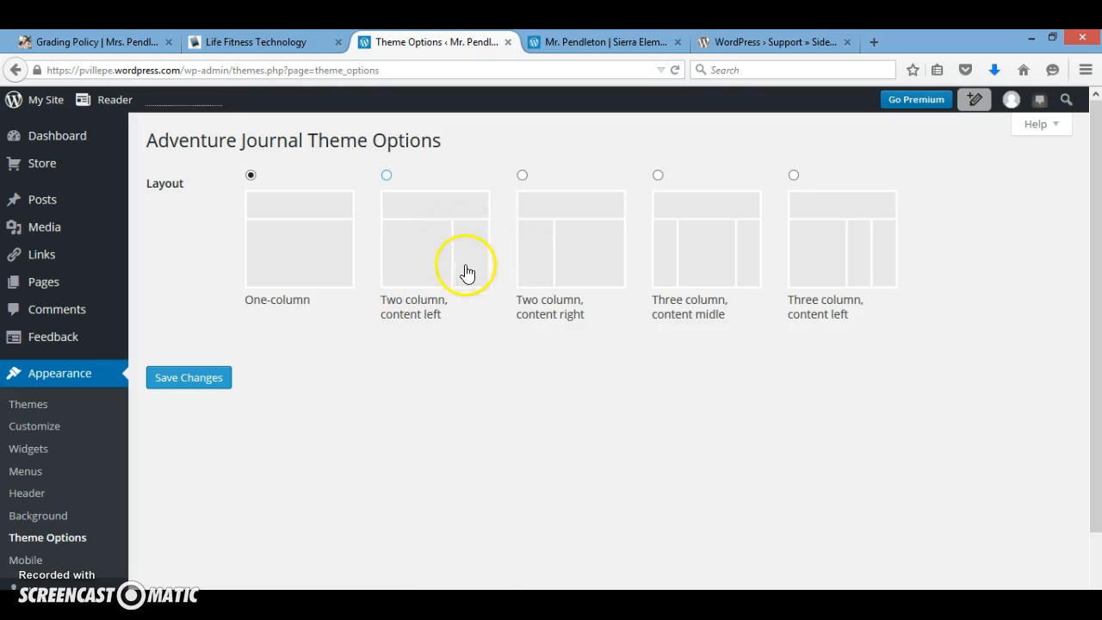
left_click(386, 177)
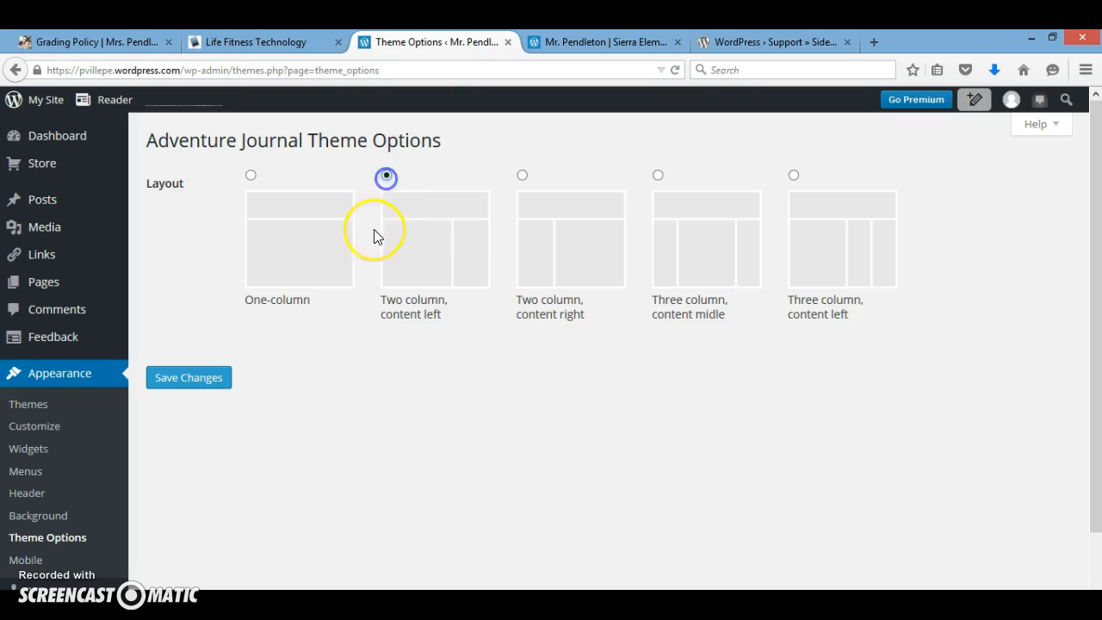
left_click(198, 379)
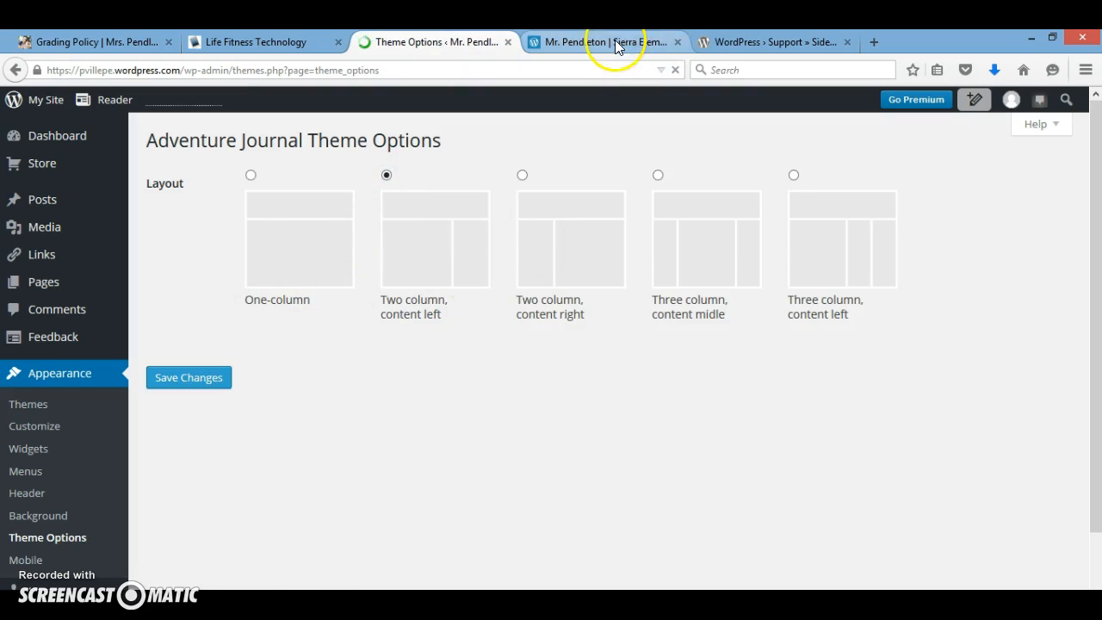
Step: Open the live site and examine the Home page with its sidebar widgets, sharing buttons and comment area
left_click(618, 45)
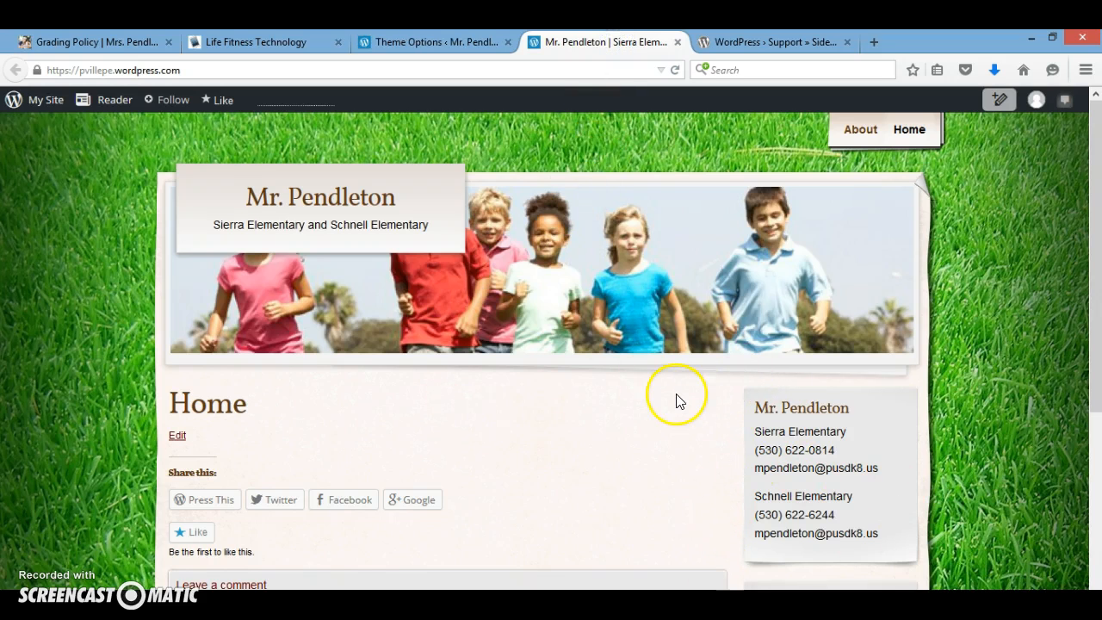
scroll(677, 398, "down", 1)
scroll(677, 401, "down", 2)
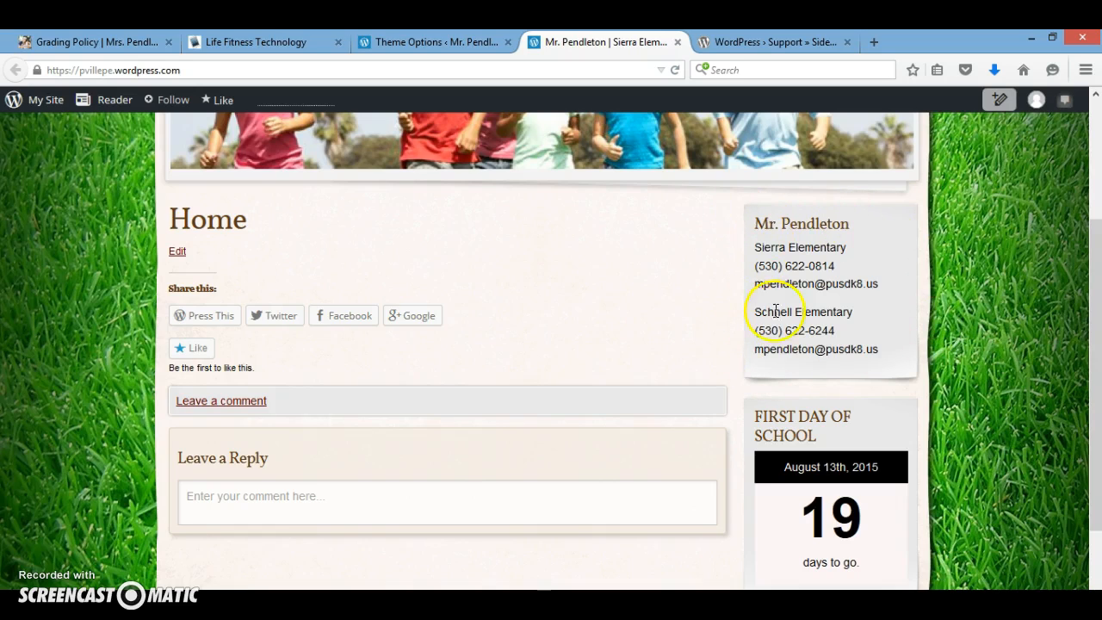
scroll(759, 439, "down", 2)
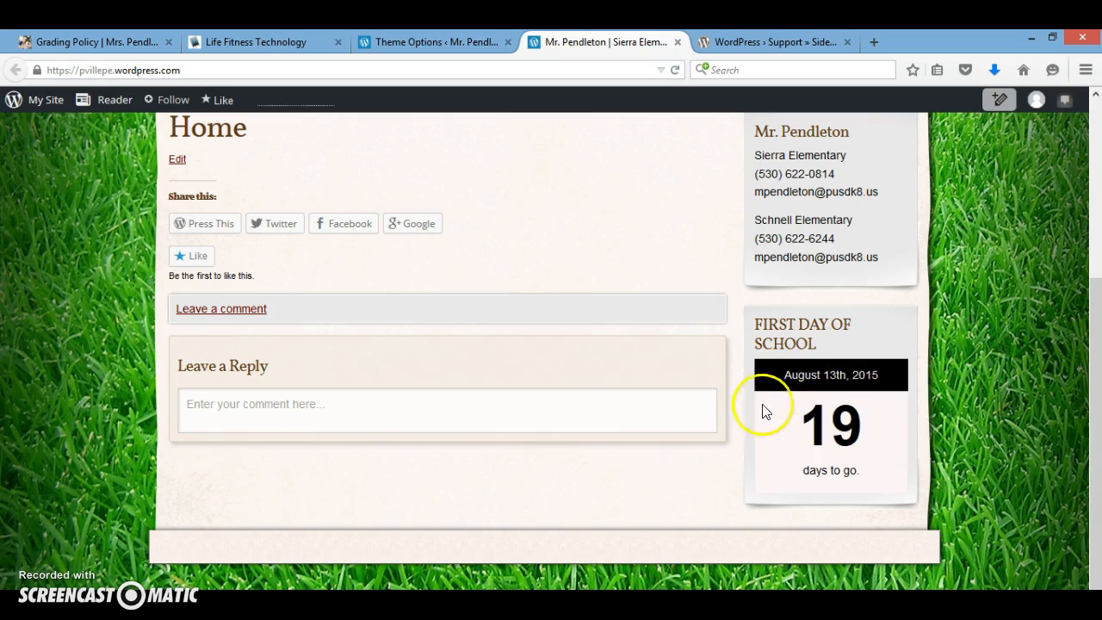
scroll(538, 345, "up", 1)
scroll(536, 343, "up", 3)
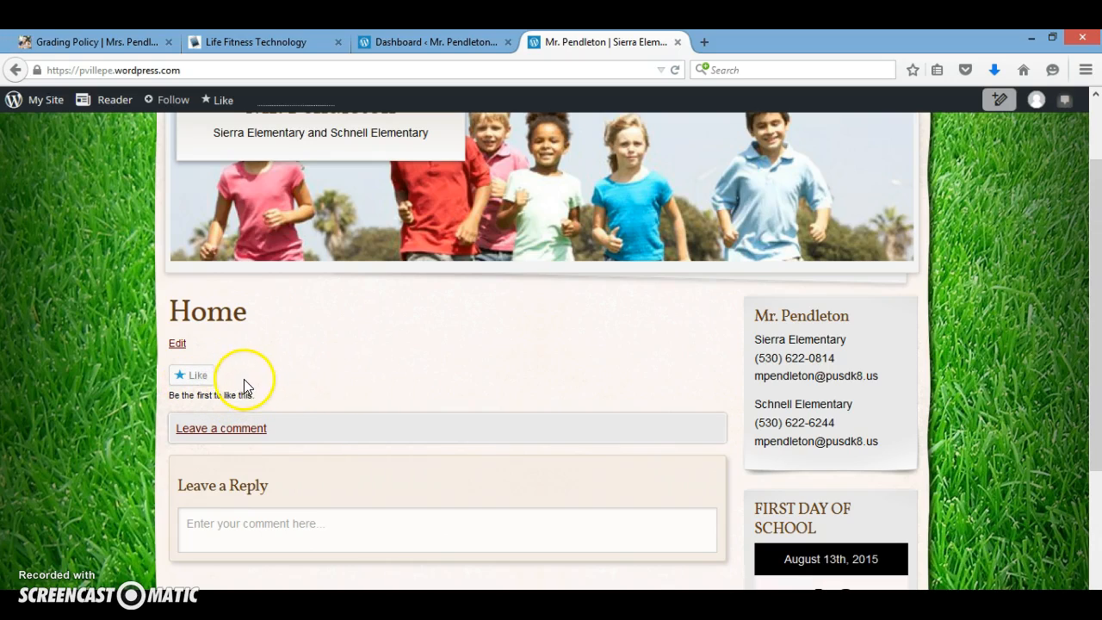
Step: Examine the About page's content, sharing buttons and comment area on the live site, and return to the Home page
scroll(574, 422, "up", 2)
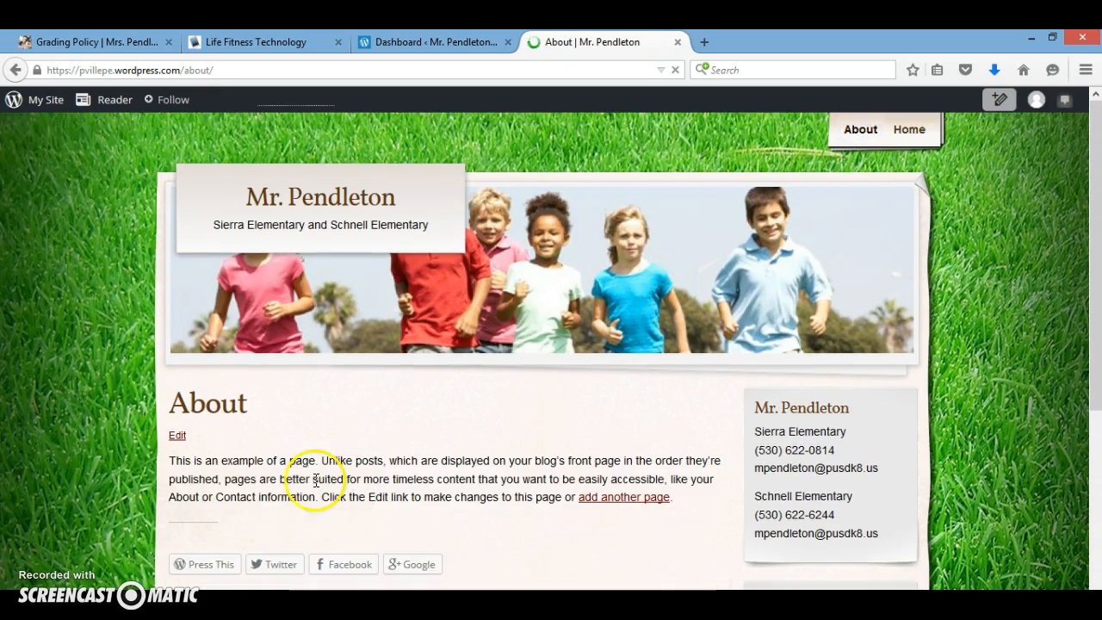
scroll(274, 481, "down", 2)
scroll(274, 480, "down", 1)
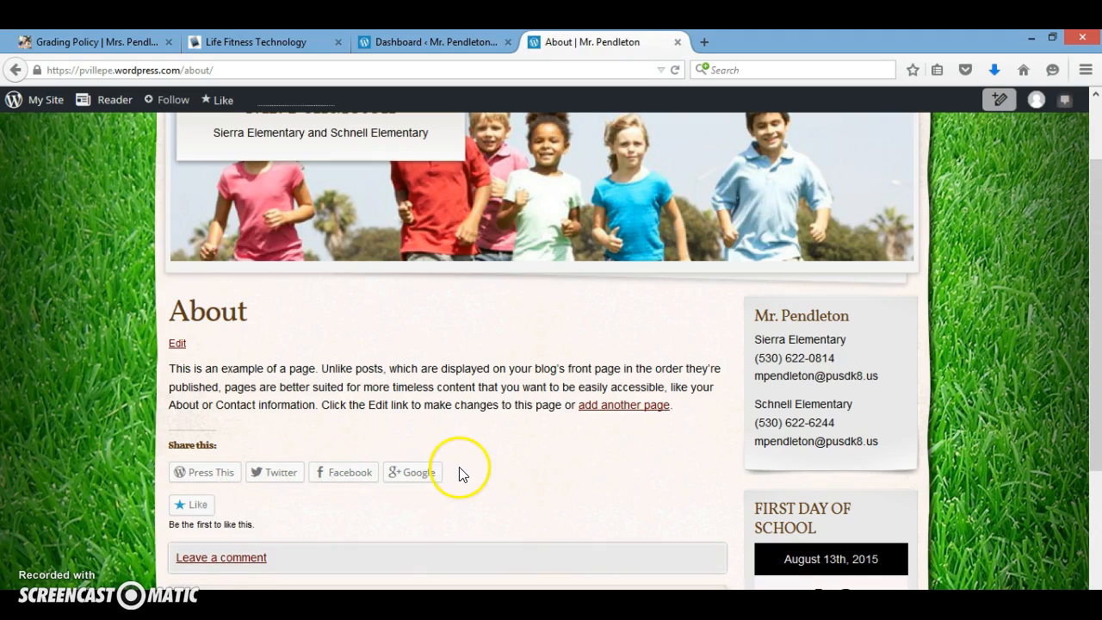
scroll(290, 473, "down", 3)
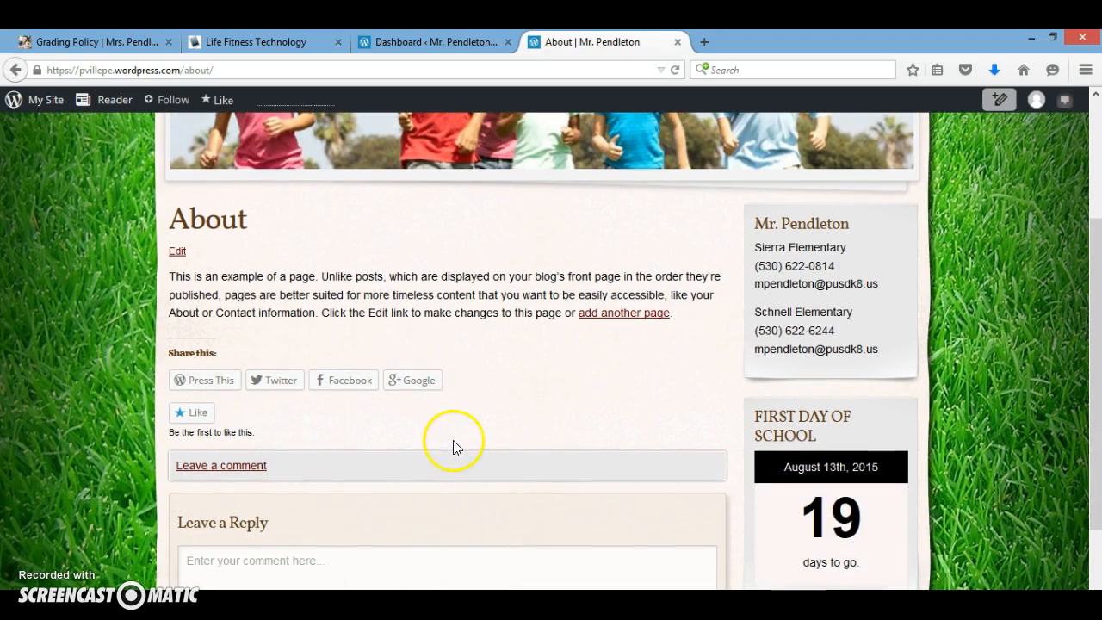
scroll(454, 446, "down", 3)
scroll(491, 413, "up", 6)
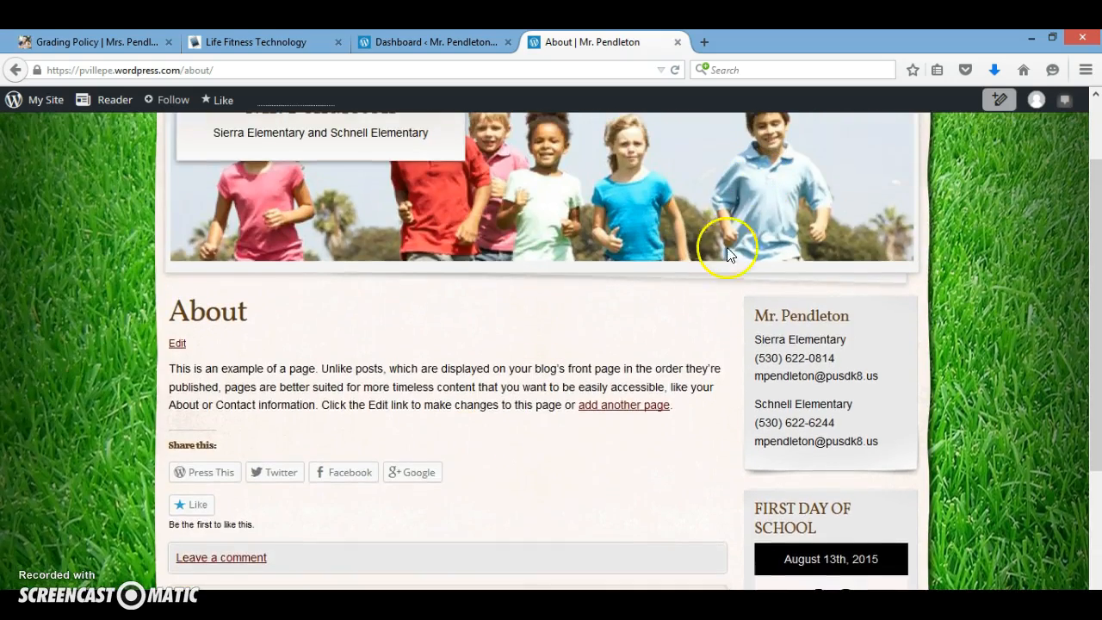
scroll(758, 207, "up", 3)
left_click(906, 134)
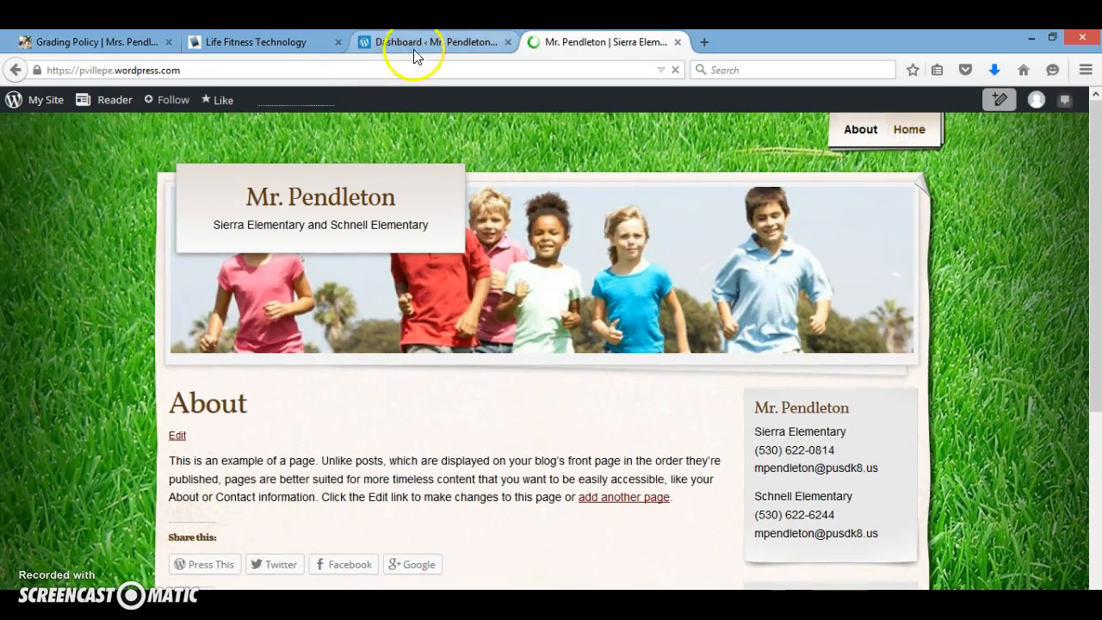
Step: Disable "Allow people to post comments on new articles" in the site's discussion settings and save the changes
left_click(447, 47)
scroll(165, 505, "down", 3)
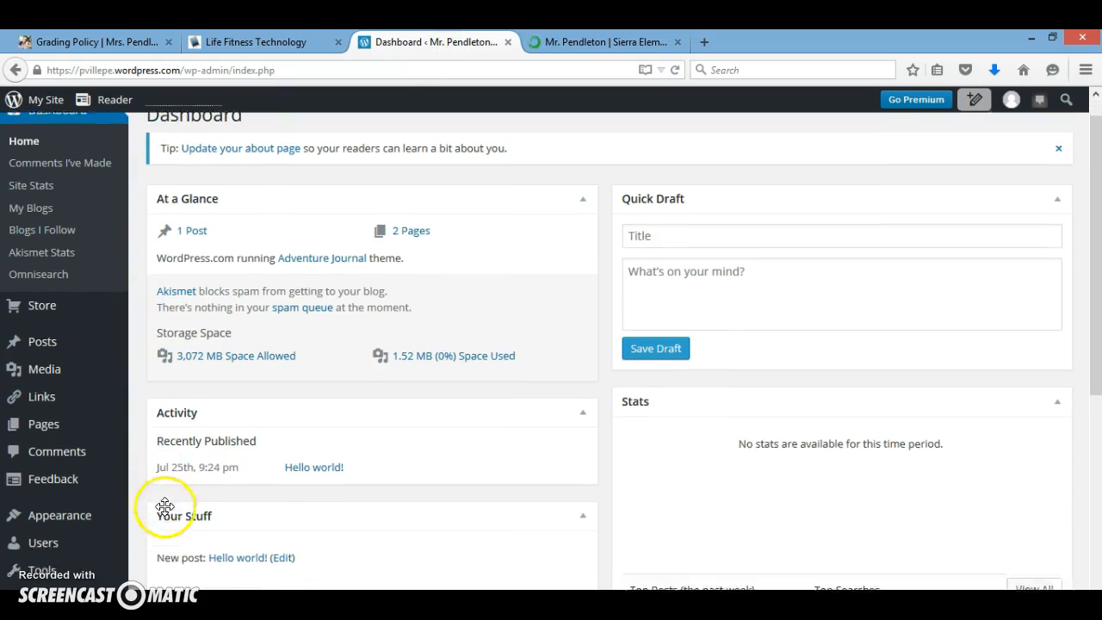
scroll(177, 509, "down", 3)
mouse_move(57, 575)
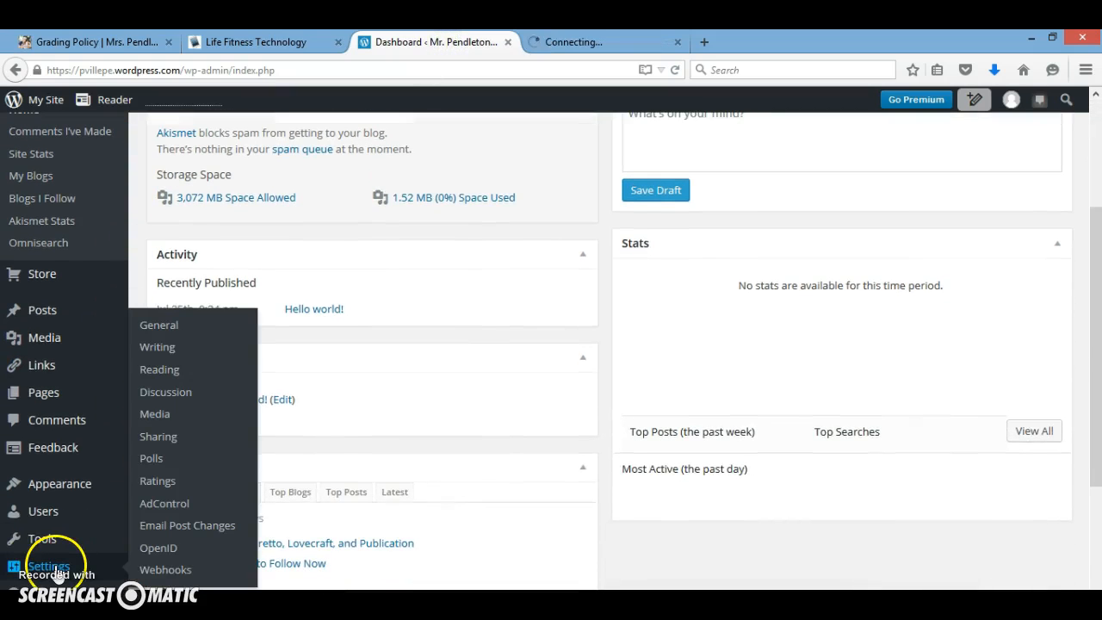
left_click(172, 398)
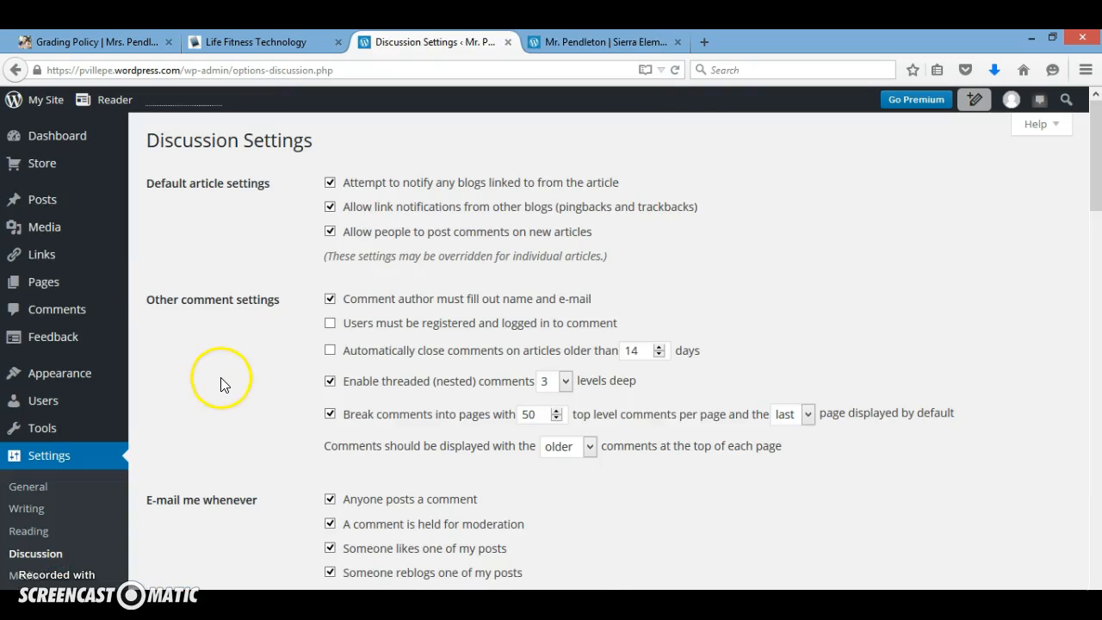
left_click(329, 233)
scroll(293, 370, "down", 10)
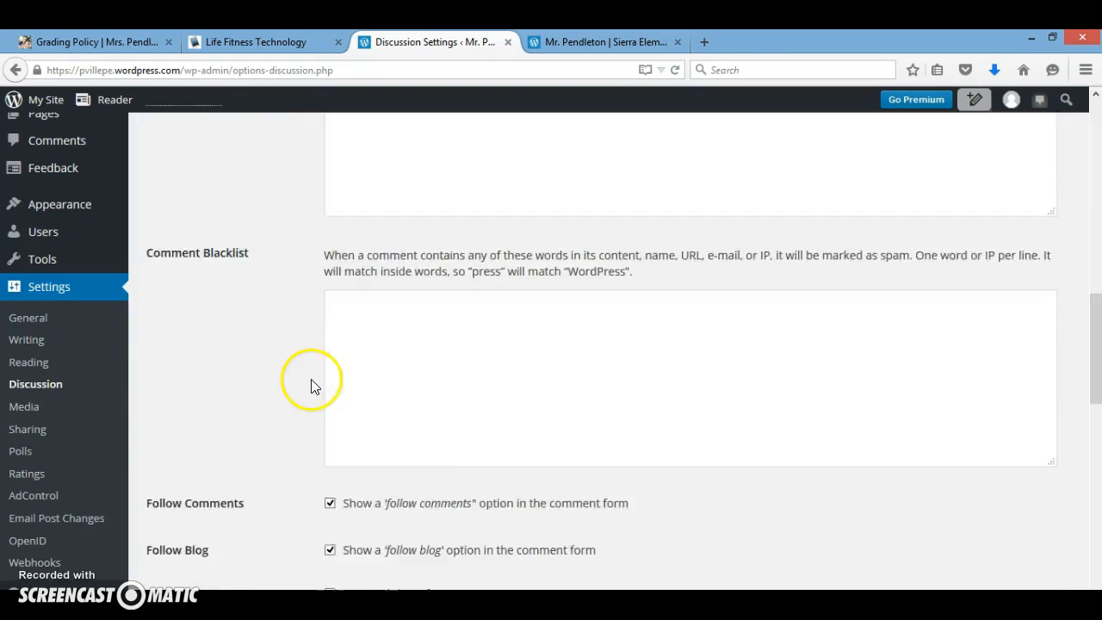
scroll(311, 383, "down", 15)
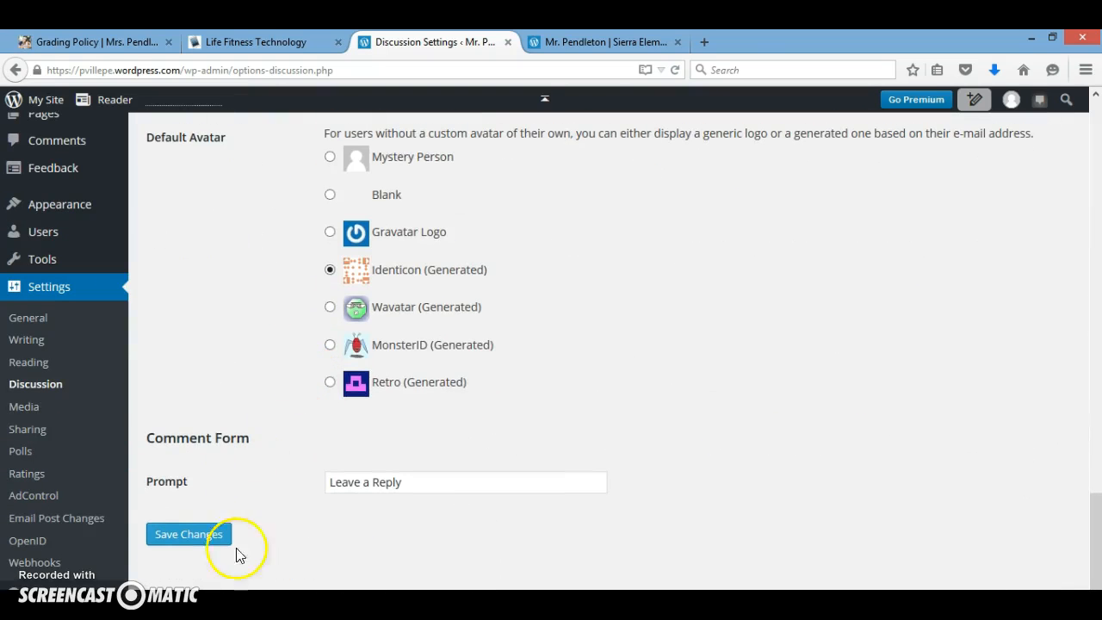
left_click(198, 532)
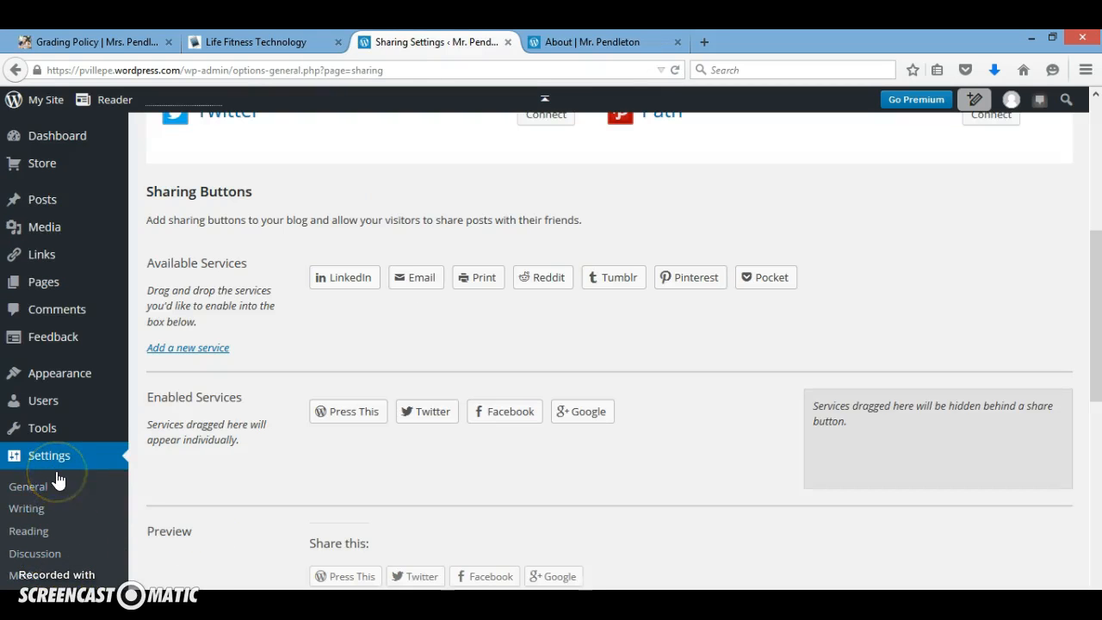
Step: Change the enabled sharing services to Email, Print, Twitter and Facebook, and view the About page on the live site
scroll(59, 479, "down", 2)
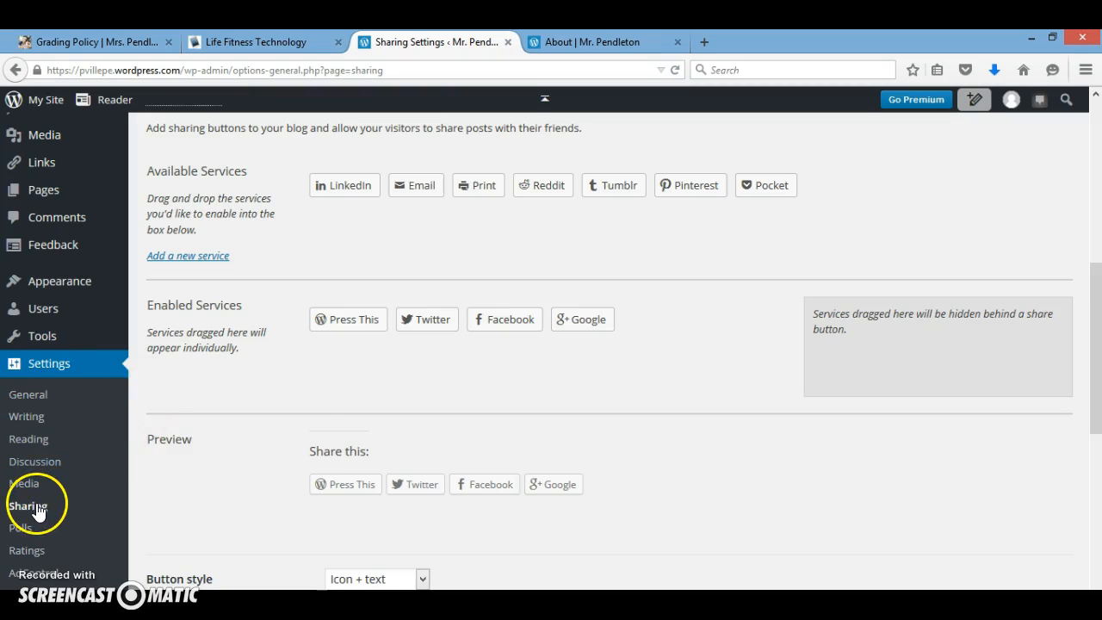
scroll(234, 315, "up", 2)
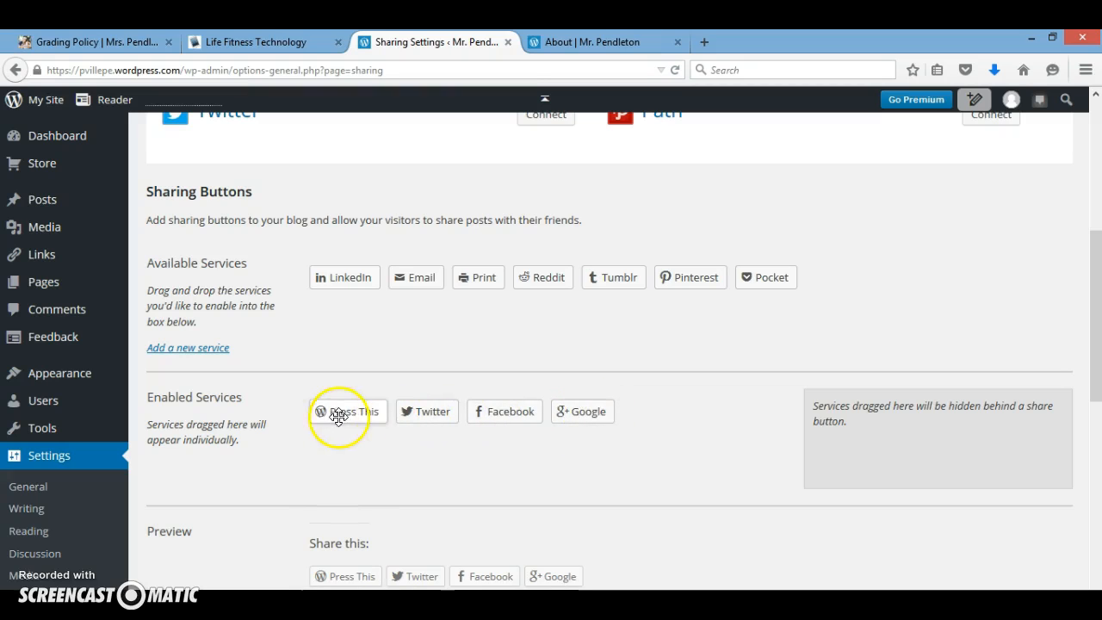
left_click_drag(328, 394, 351, 275)
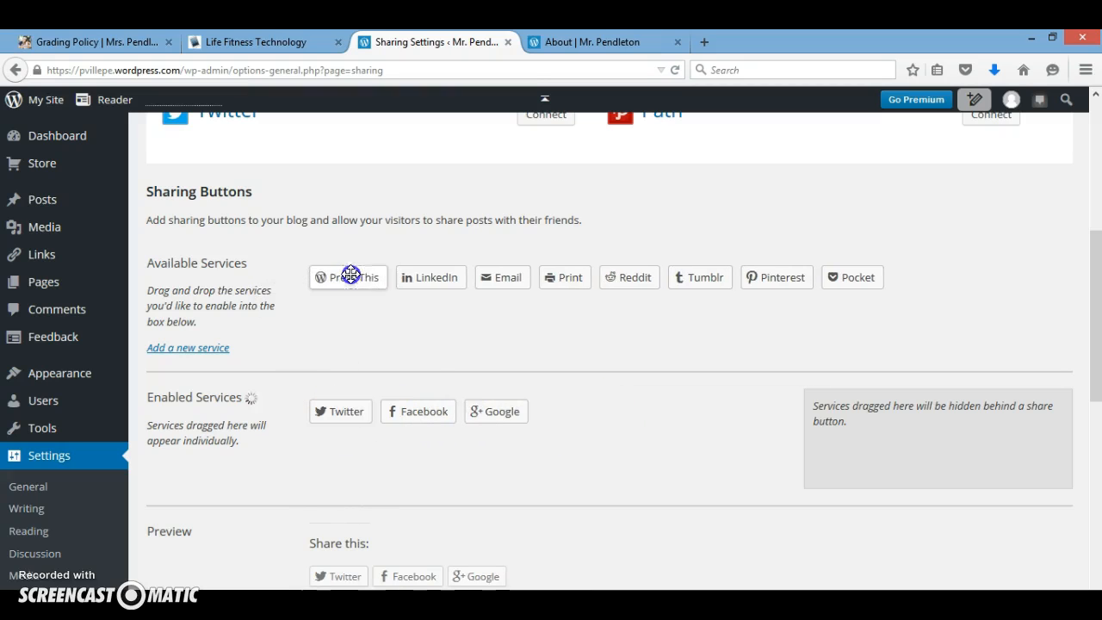
left_click_drag(505, 411, 338, 412)
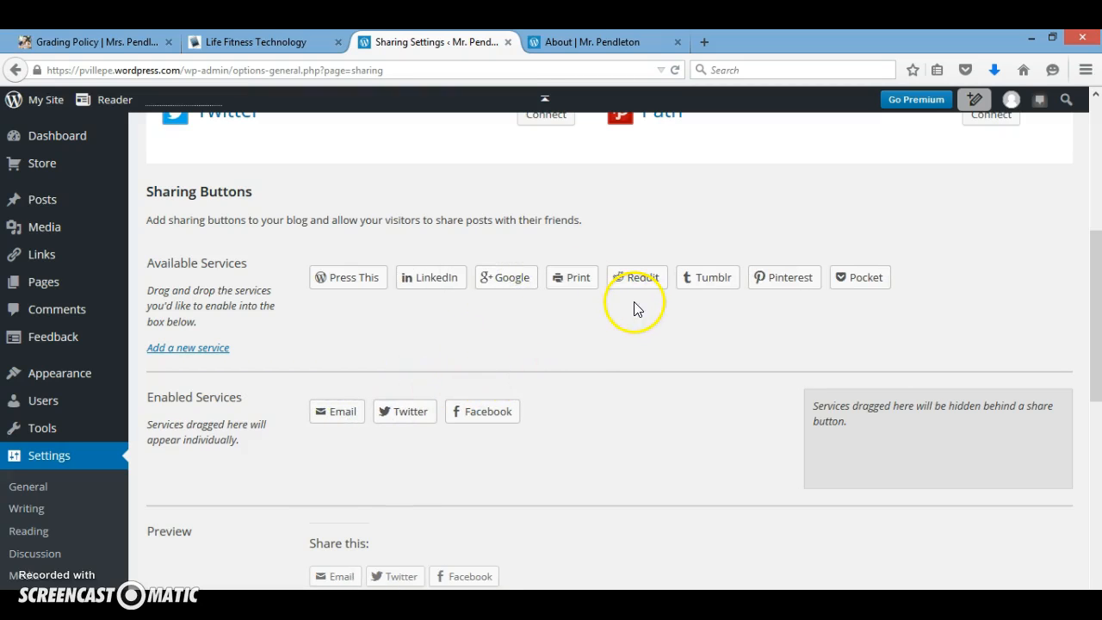
left_click_drag(563, 285, 406, 414)
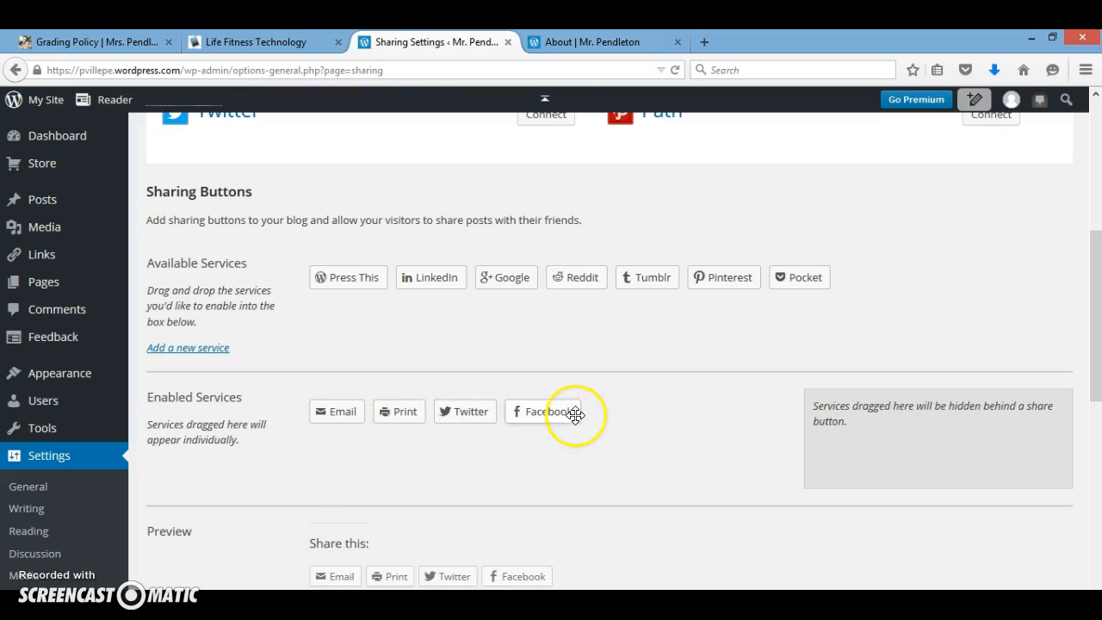
left_click(590, 43)
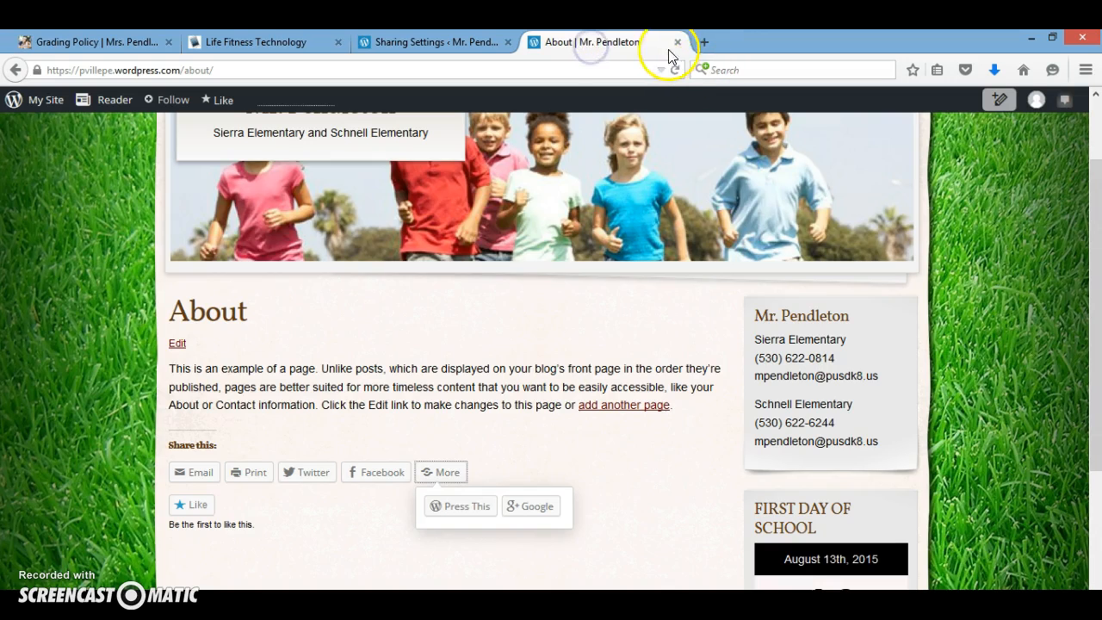
Step: Reload the live About page and check its sharing buttons and the order of the pages in the site's navigation menu
left_click(676, 70)
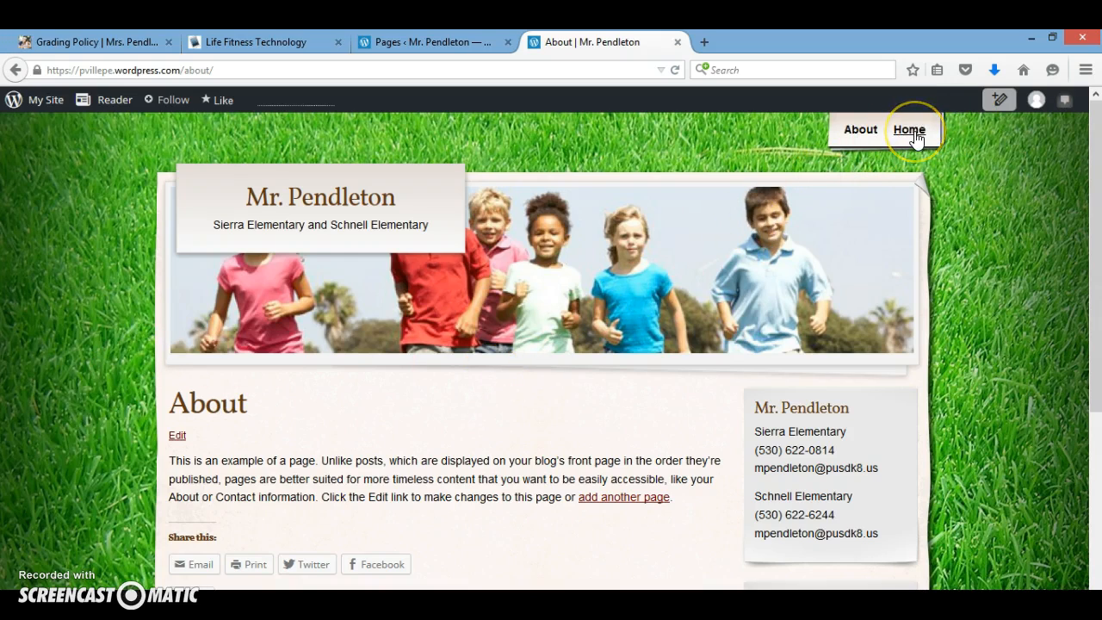
left_click(862, 138)
left_click(899, 134)
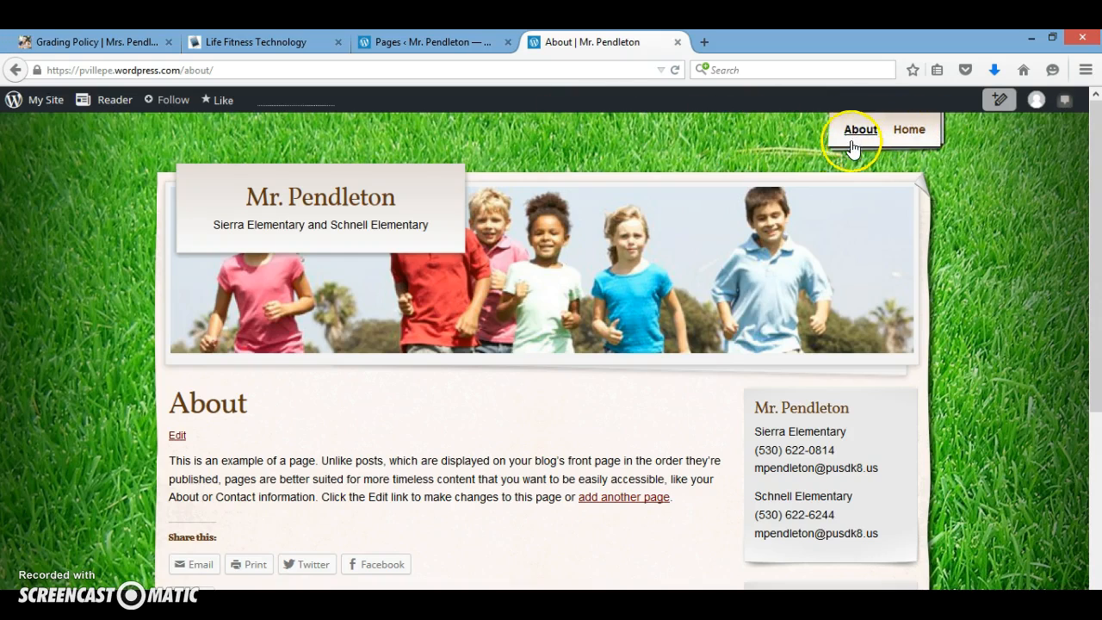
Step: Open the Home page for editing from the site's page list and check its Order value in the page attributes
left_click(466, 40)
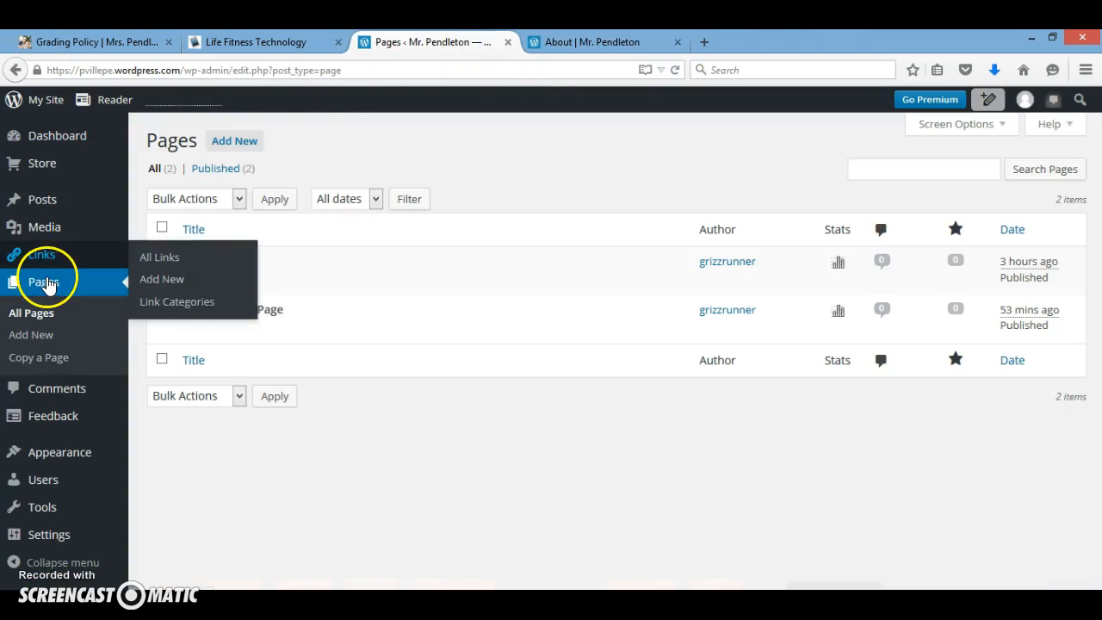
mouse_move(162, 285)
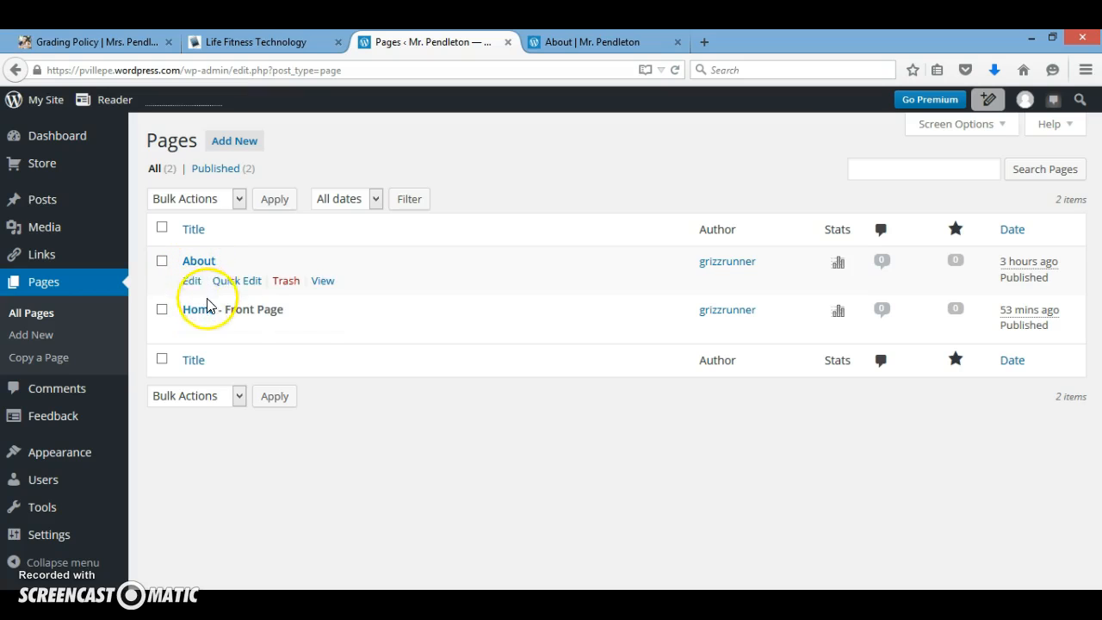
left_click(203, 310)
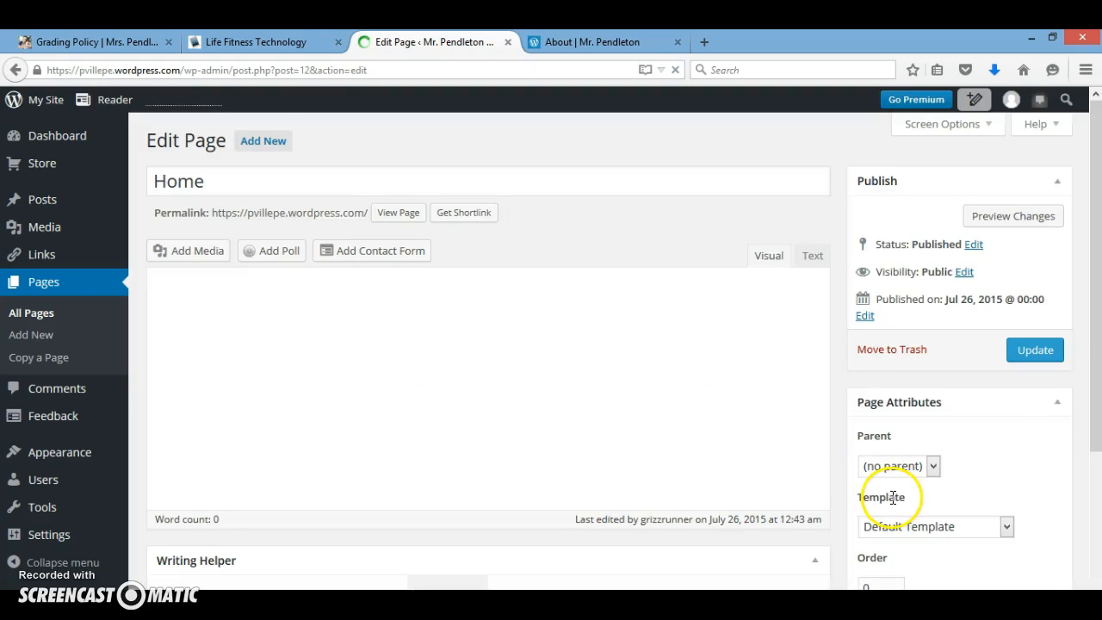
scroll(893, 497, "down", 2)
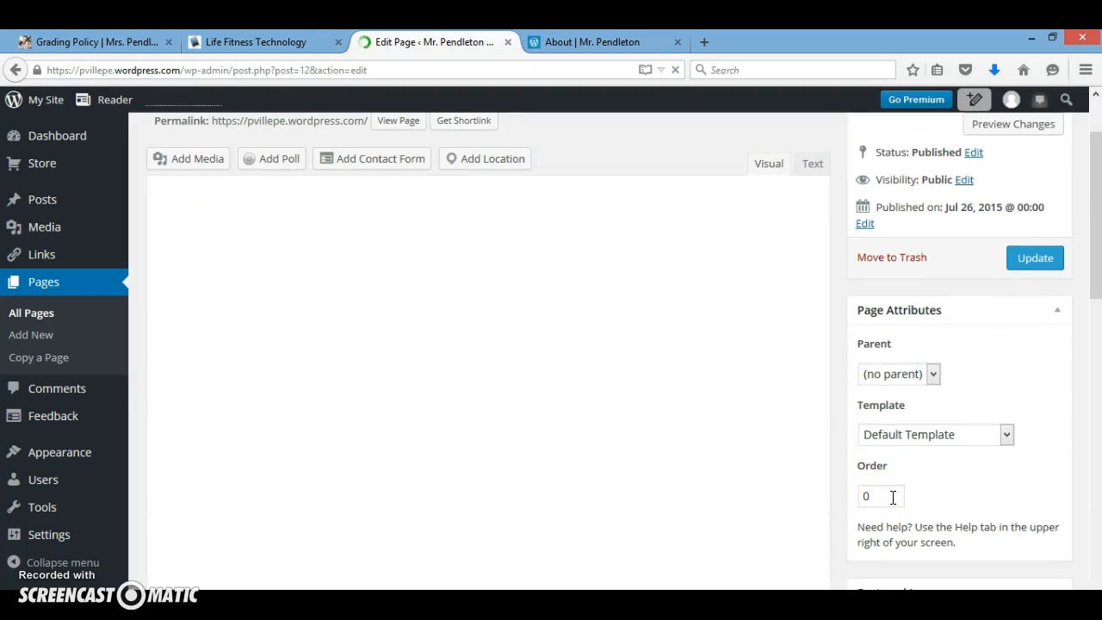
left_click(876, 496)
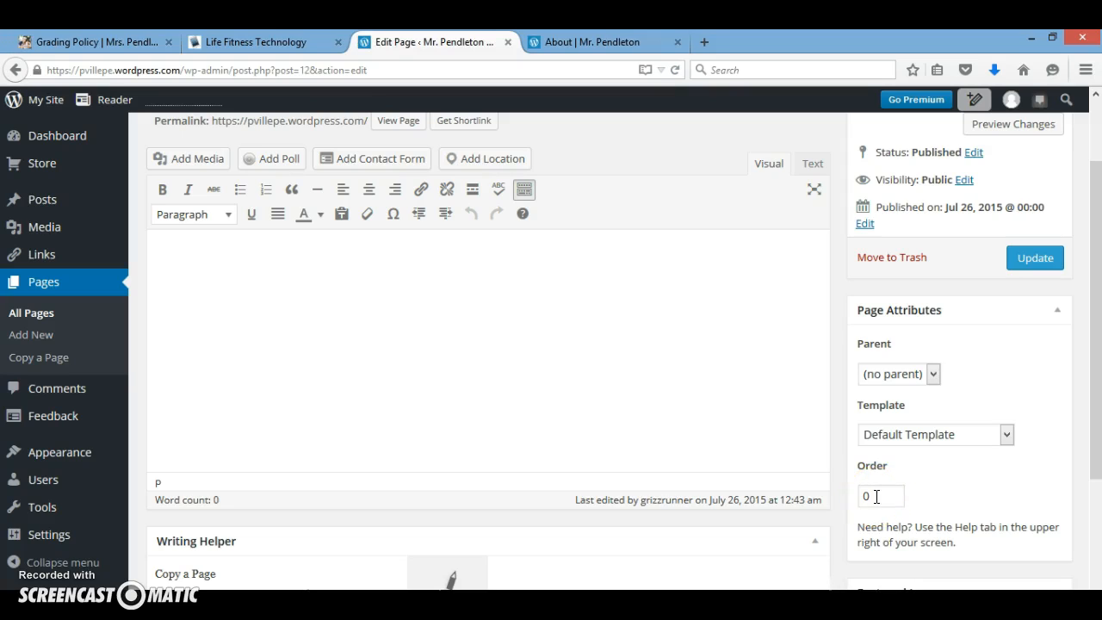
scroll(876, 496, "up", 2)
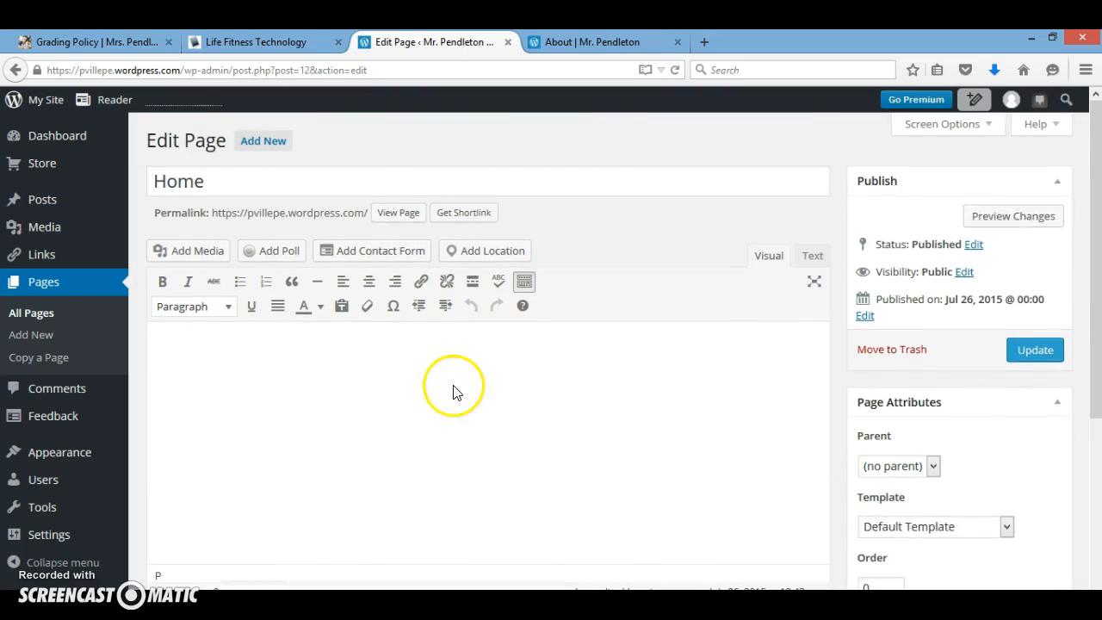
Step: Open the About page for editing, set its Order attribute to 1 and update the page
left_click(34, 314)
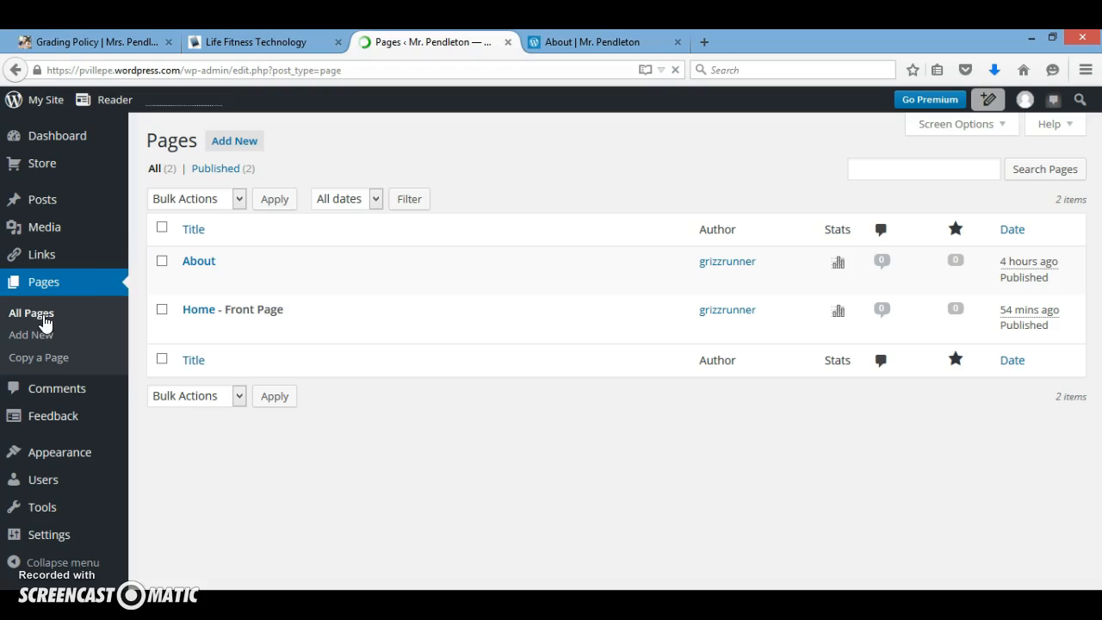
left_click(188, 274)
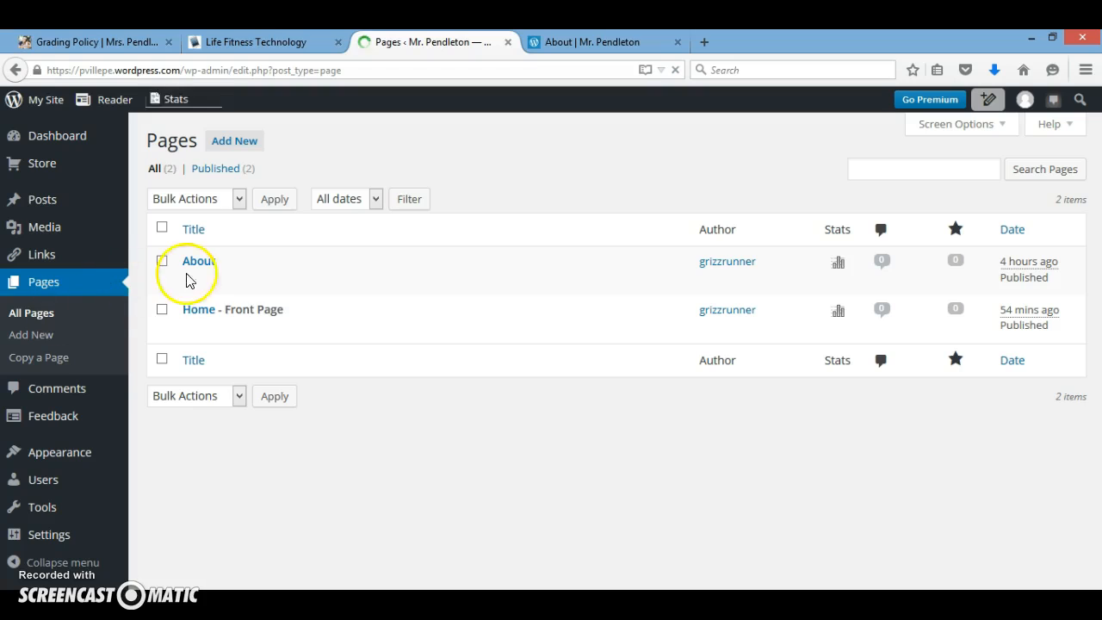
left_click(199, 262)
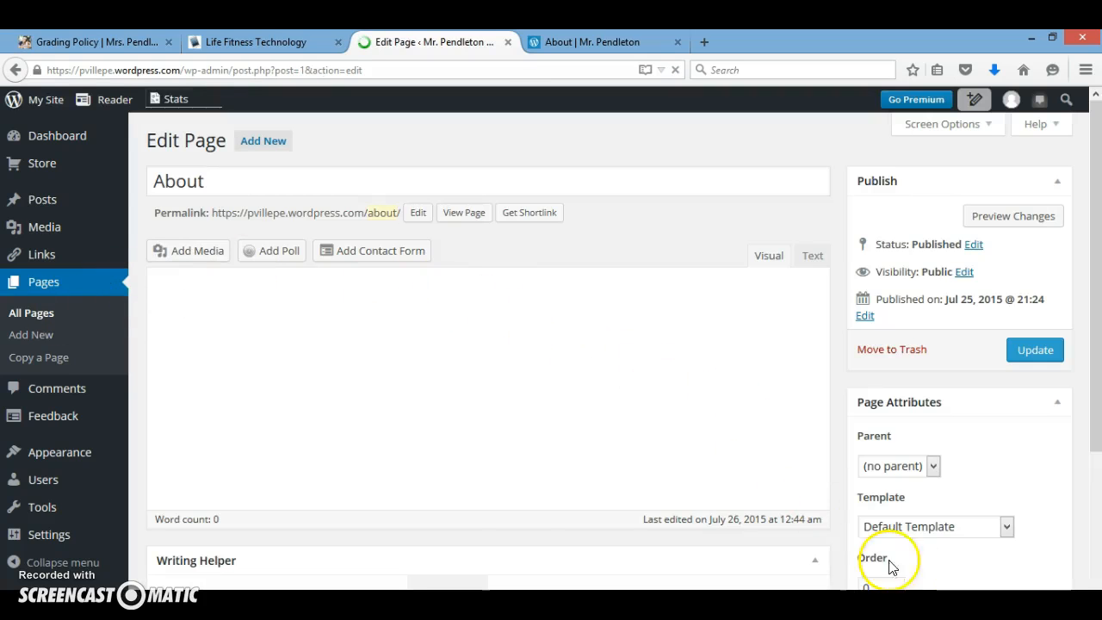
scroll(917, 574, "down", 2)
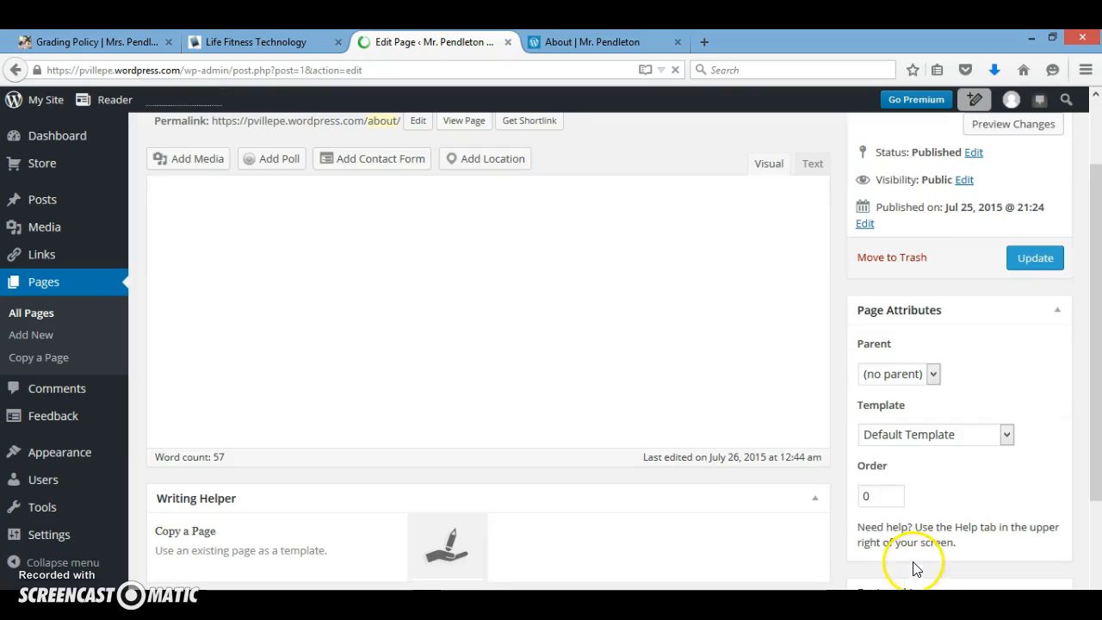
left_click(873, 496)
left_click_drag(873, 496, 849, 493)
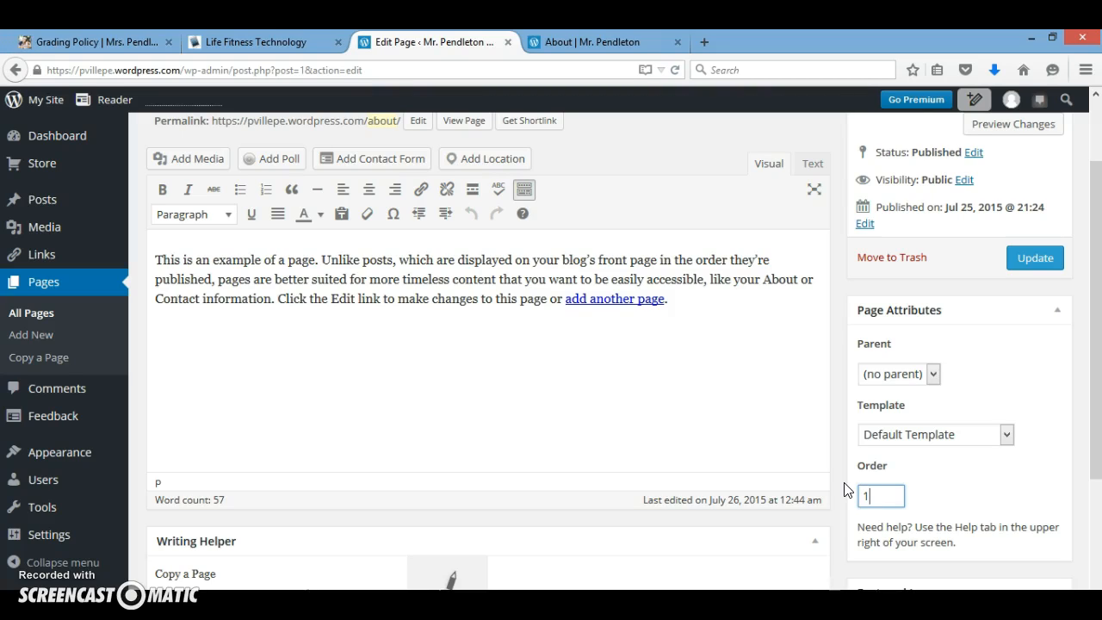
type("1")
left_click(1032, 262)
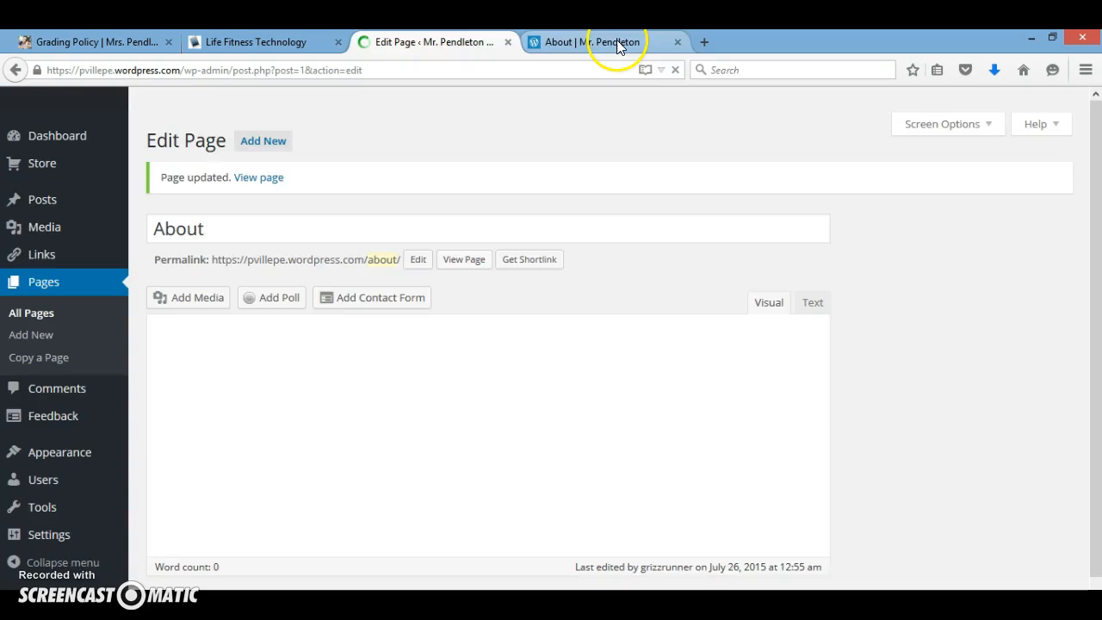
Step: Reload the live site, check the order of Home and About in its navigation menu, and open the About page
left_click(616, 48)
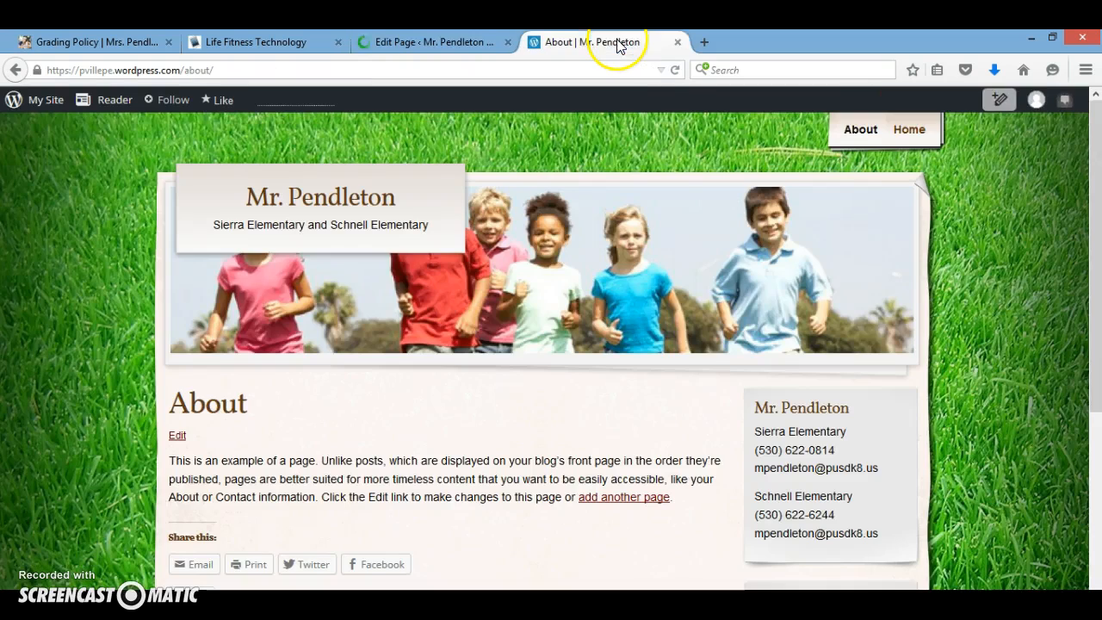
left_click(676, 69)
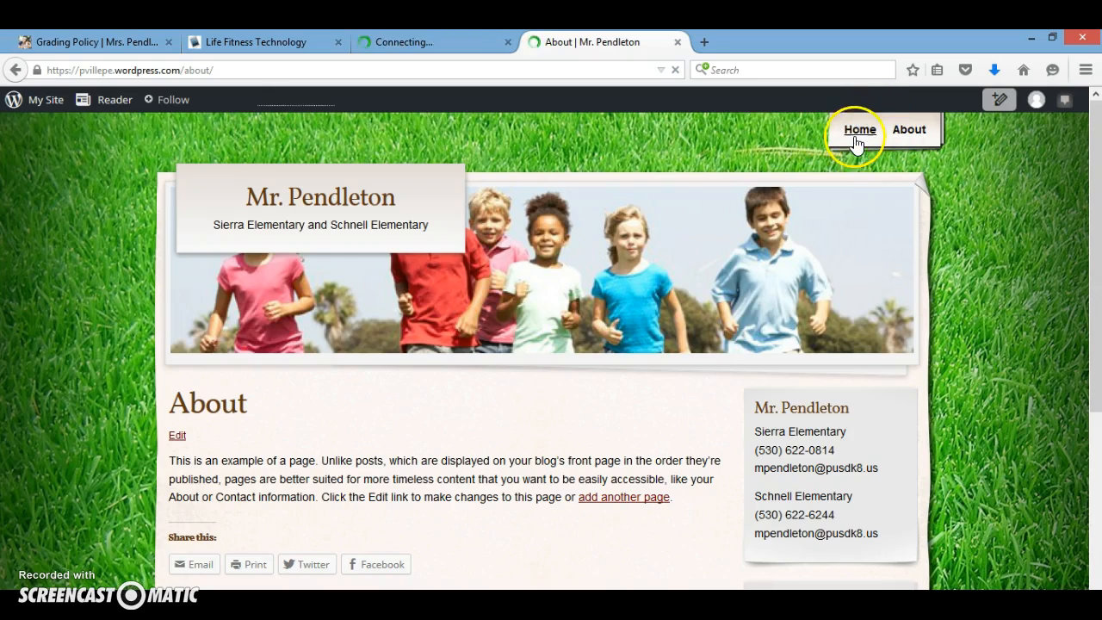
left_click(915, 137)
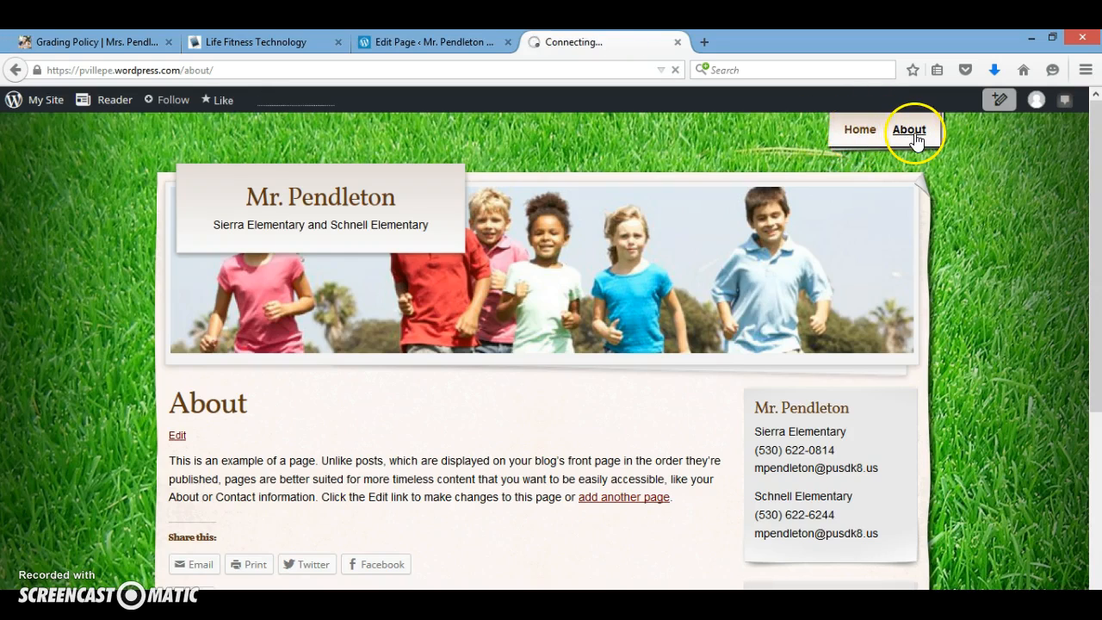